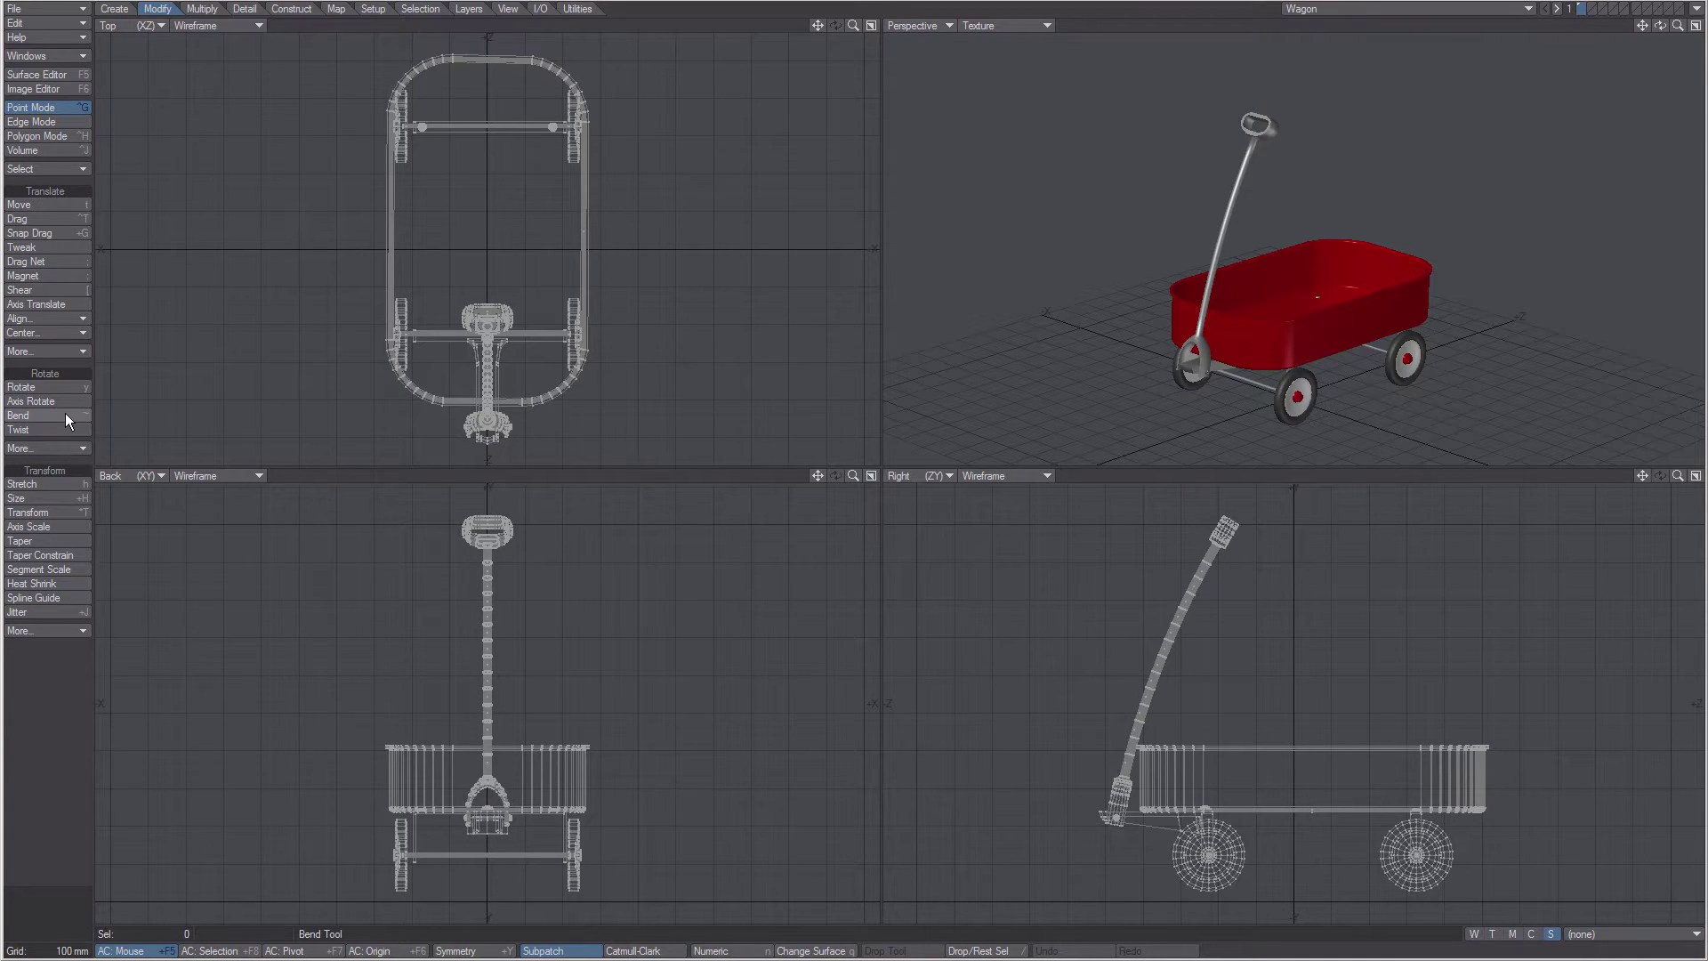
# Move the wagon up and to the right in the viewports.
pyautogui.click(40, 204)
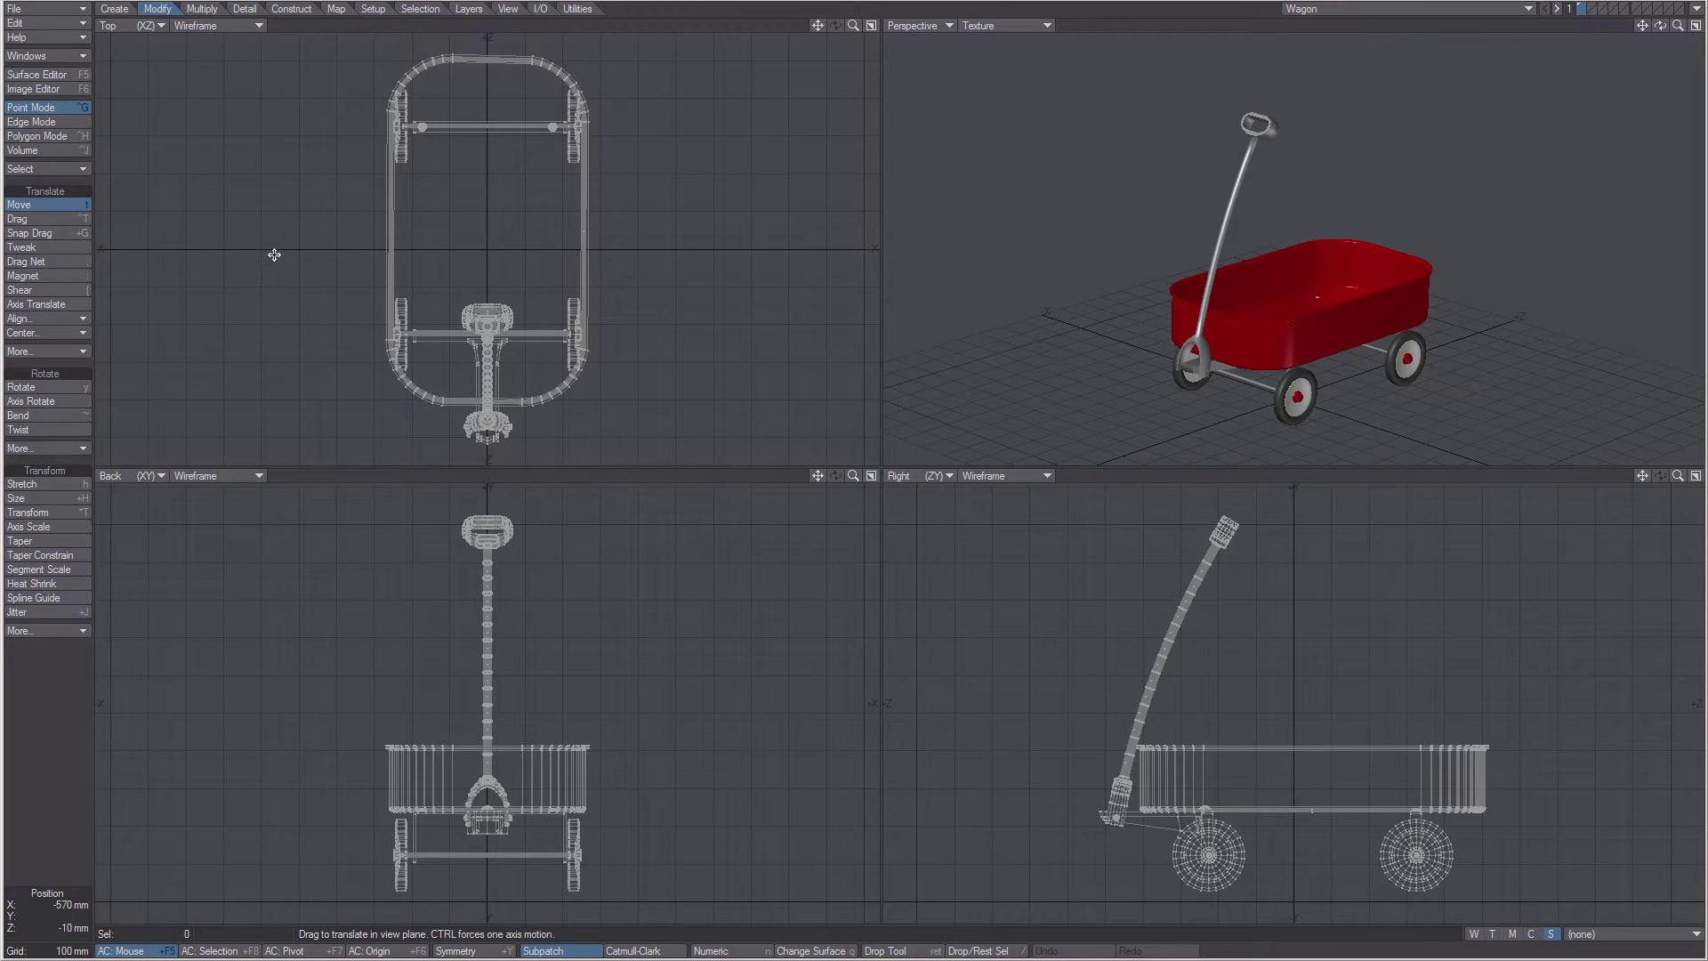
pyautogui.moveTo(270, 282); pyautogui.dragTo(360, 260)
pyautogui.moveTo(721, 714)
pyautogui.mouseDown()
pyautogui.moveTo(617, 689)
pyautogui.moveTo(616, 642)
pyautogui.mouseUp()
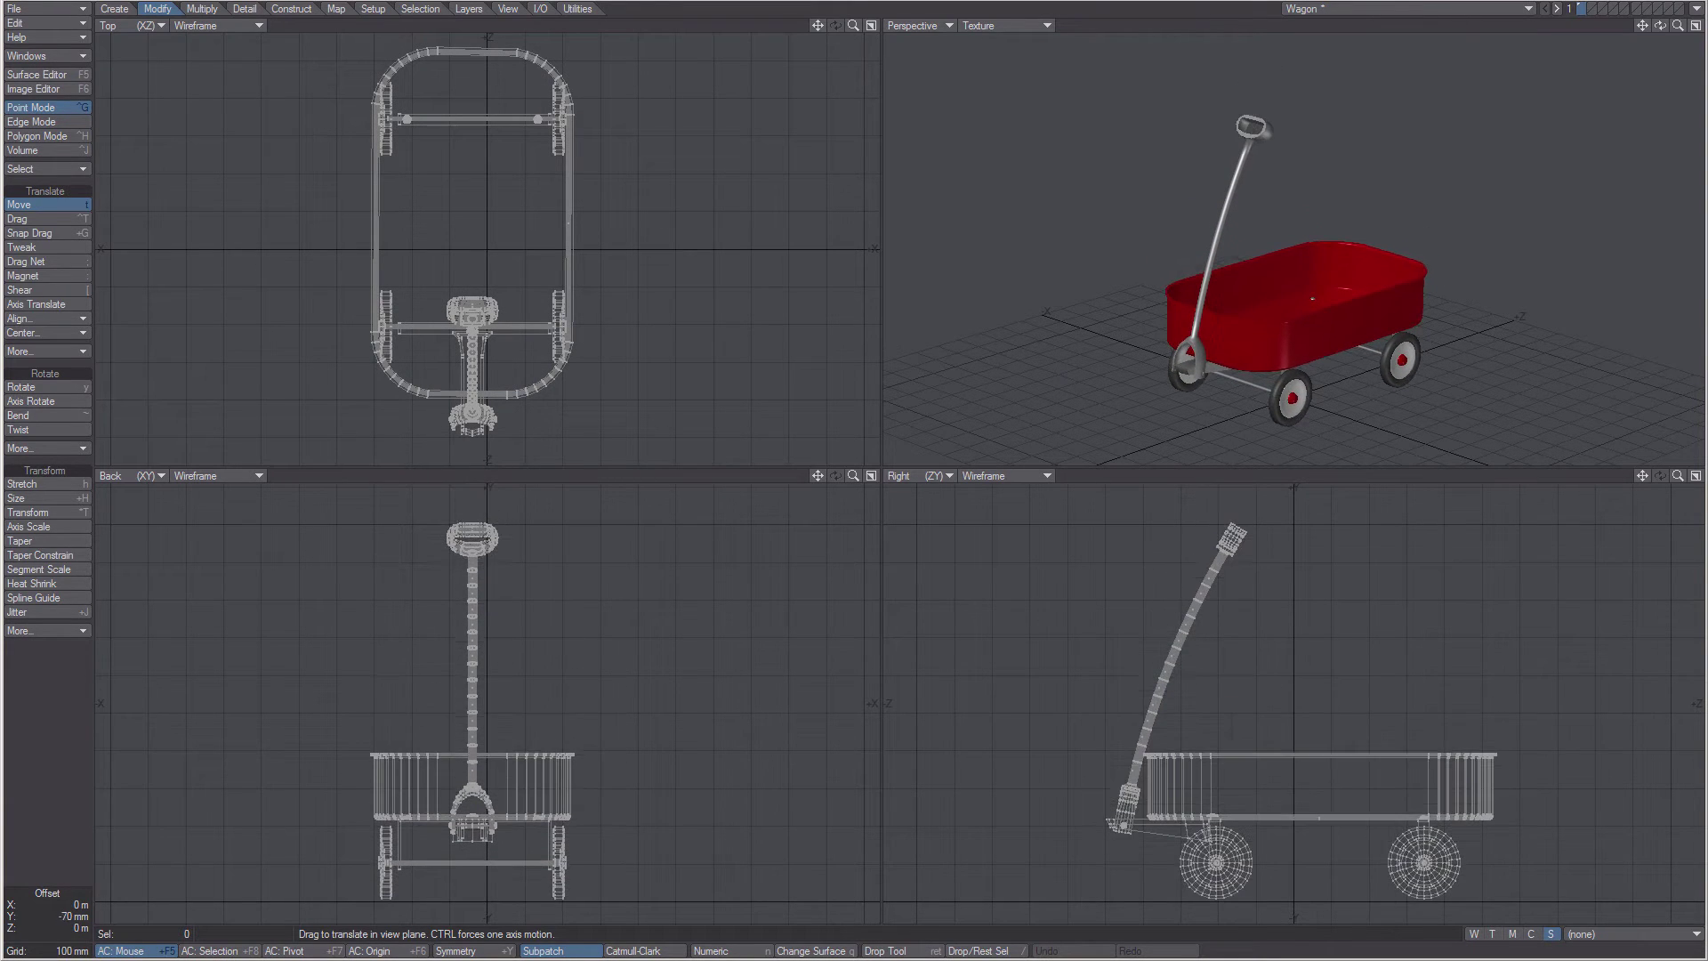
# Try a quarter-turn rotation of the wagon around its vertical axis, then undo it.
pyautogui.press('y')
pyautogui.moveTo(621, 369); pyautogui.dragTo(547, 210)
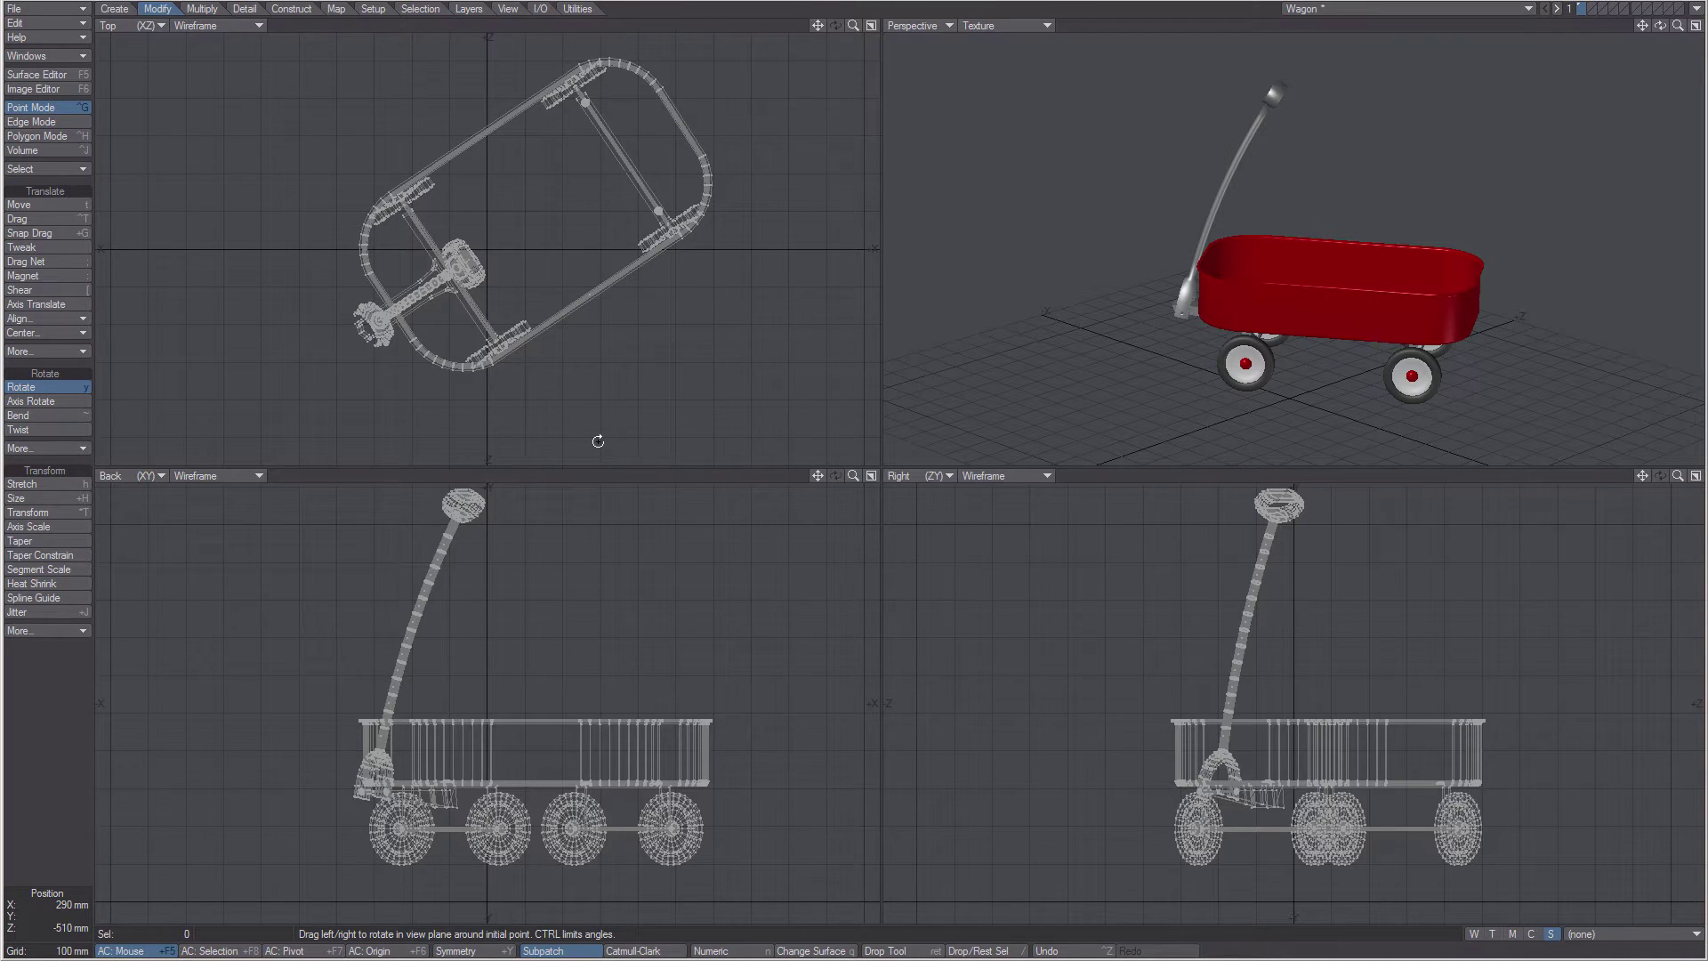
pyautogui.hotkey('ctrl', 'z')
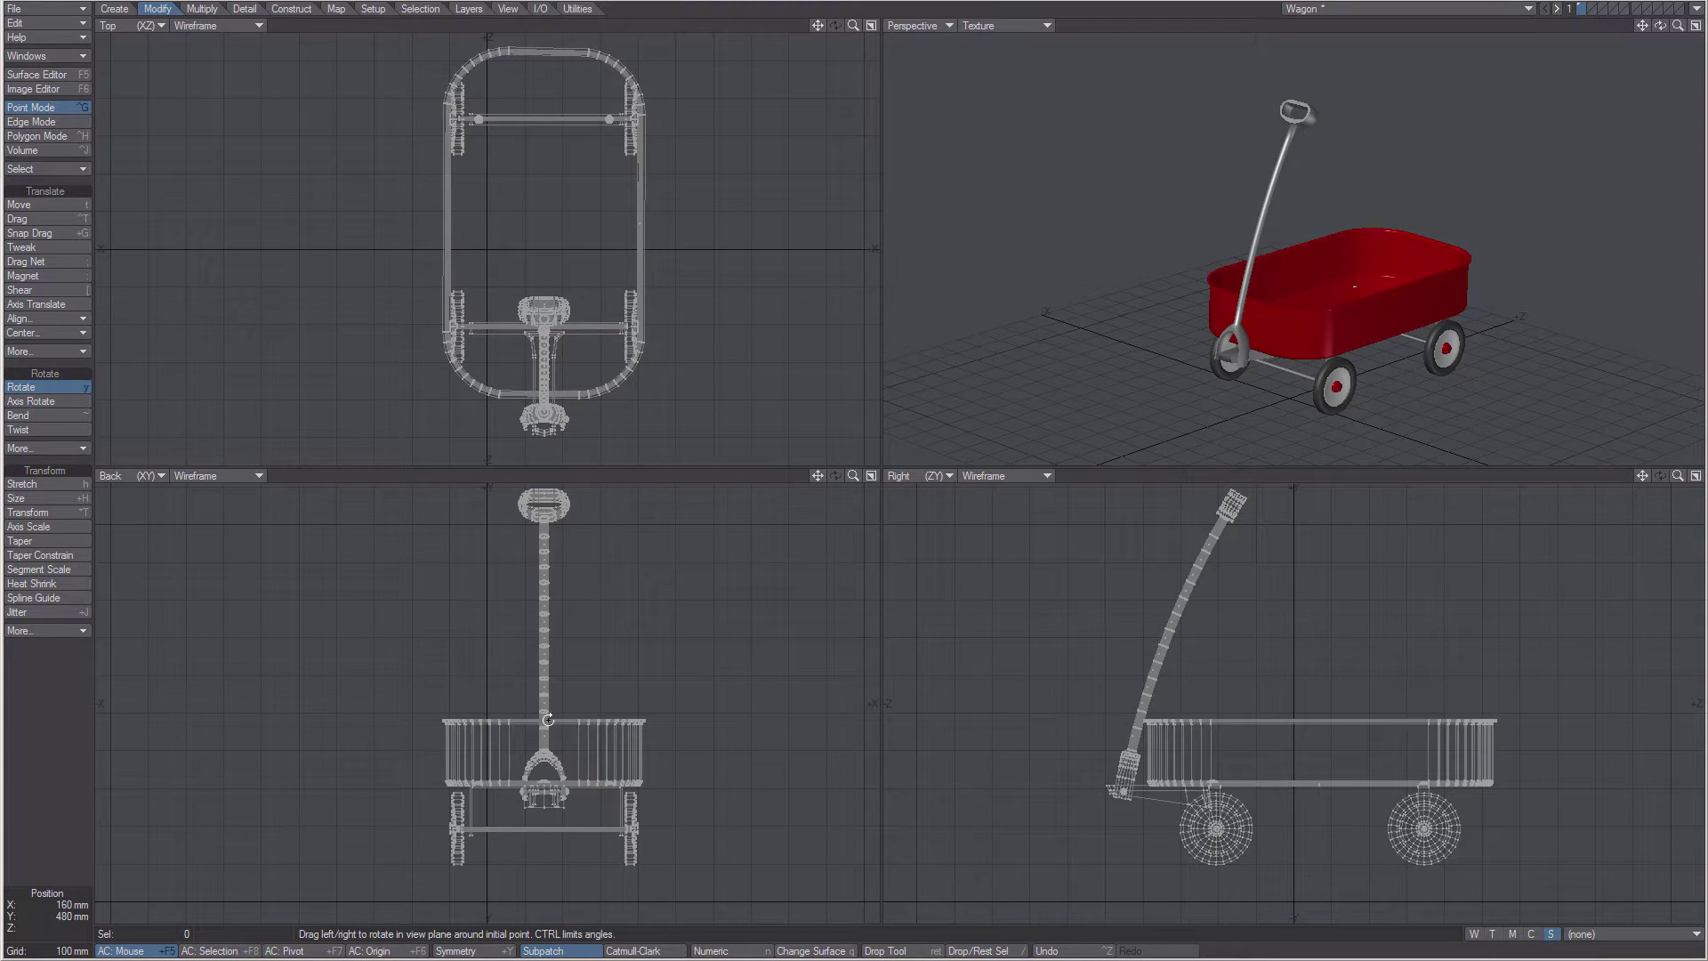
# Test-tilt the wagon about 42° with AC: Mouse, then undo the tilt.
pyautogui.moveTo(538, 716); pyautogui.dragTo(667, 722)
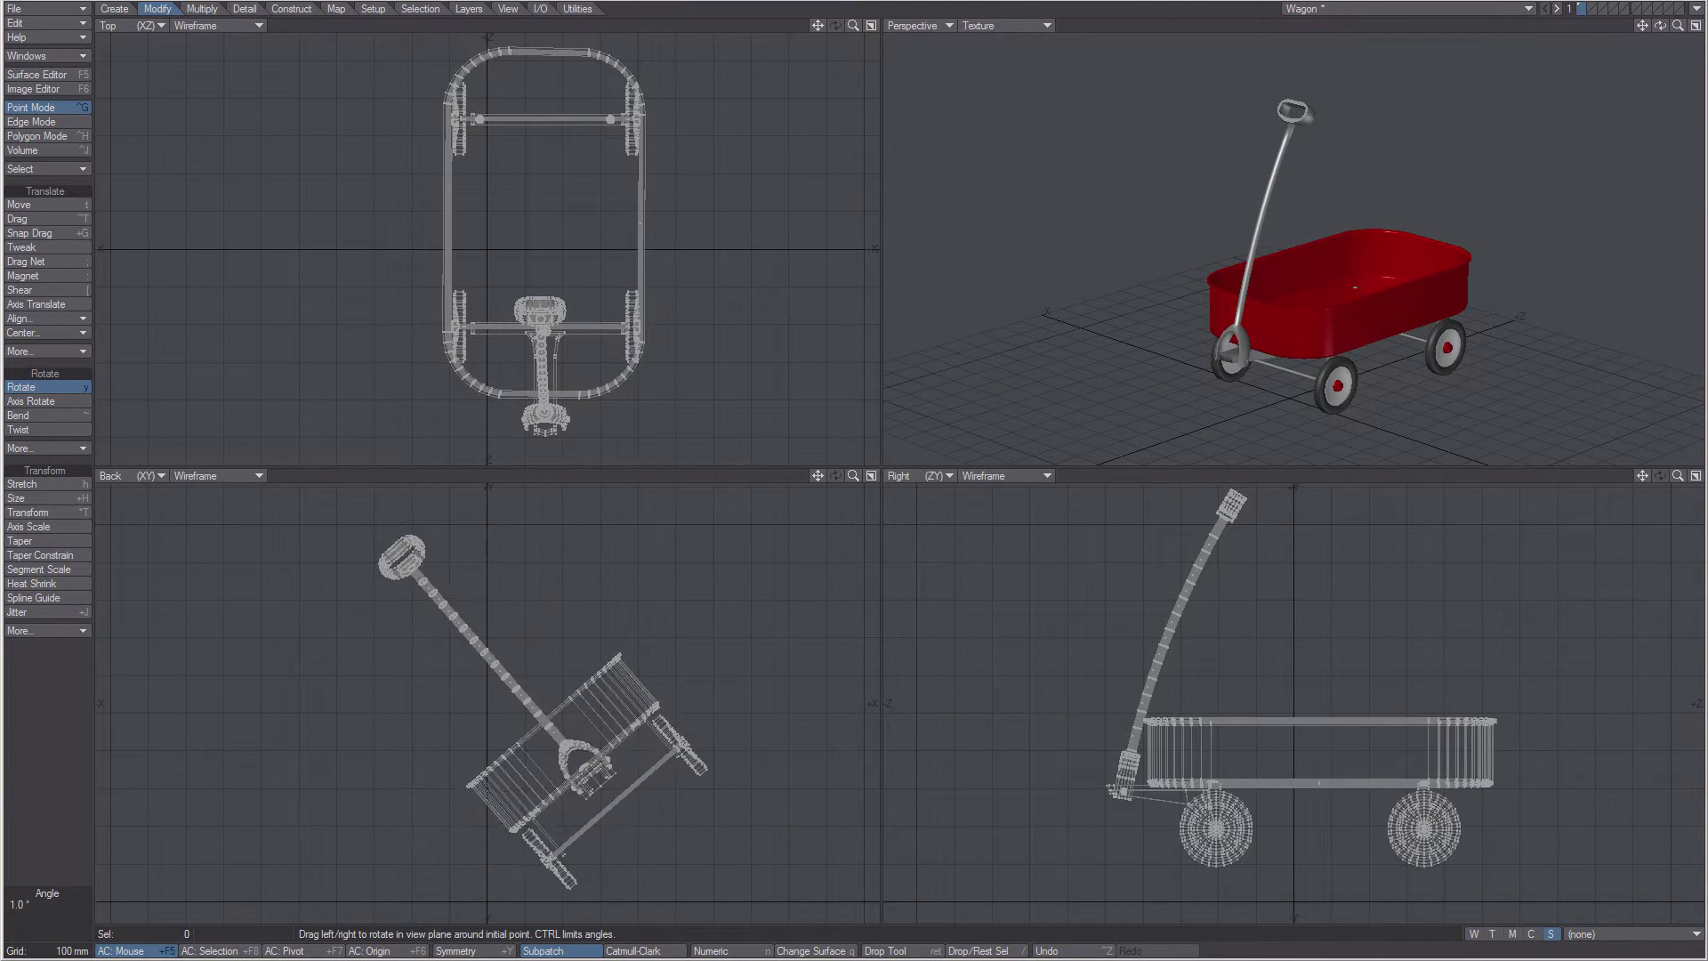
pyautogui.moveTo(542, 718); pyautogui.dragTo(542, 720)
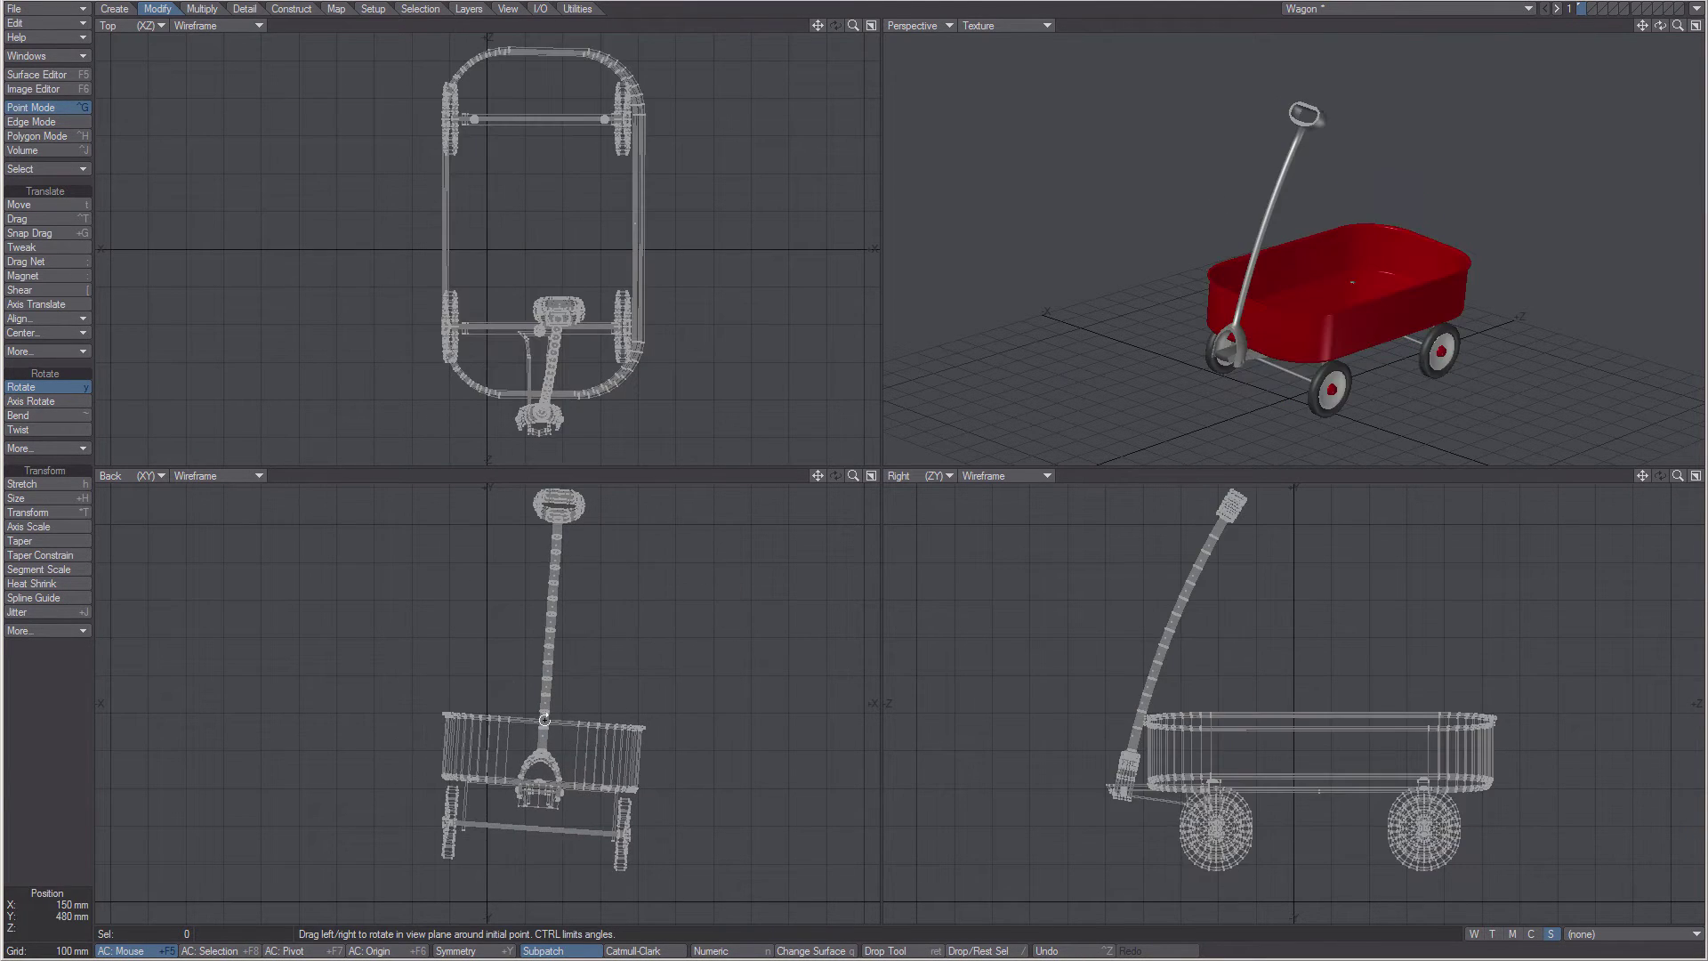
pyautogui.hotkey('ctrl', 'z')
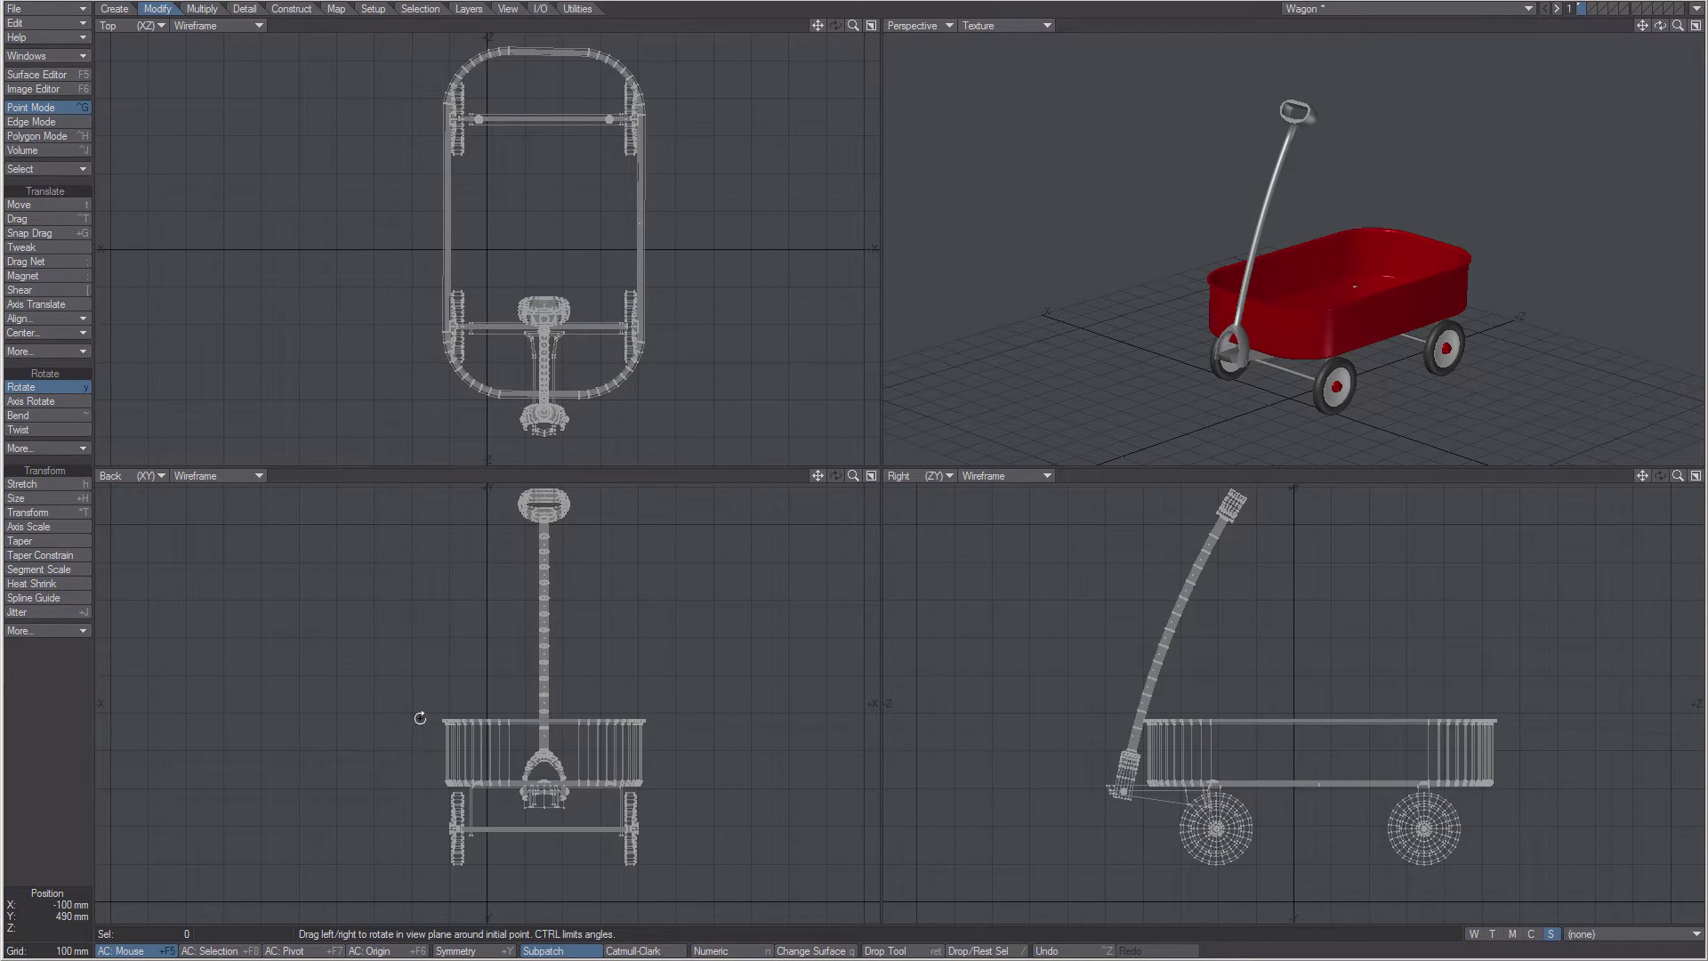
# Switch to AC: Selection, then test-tilt and test-spin the wagon, undoing each.
pyautogui.hotkey('shift', 'F8')
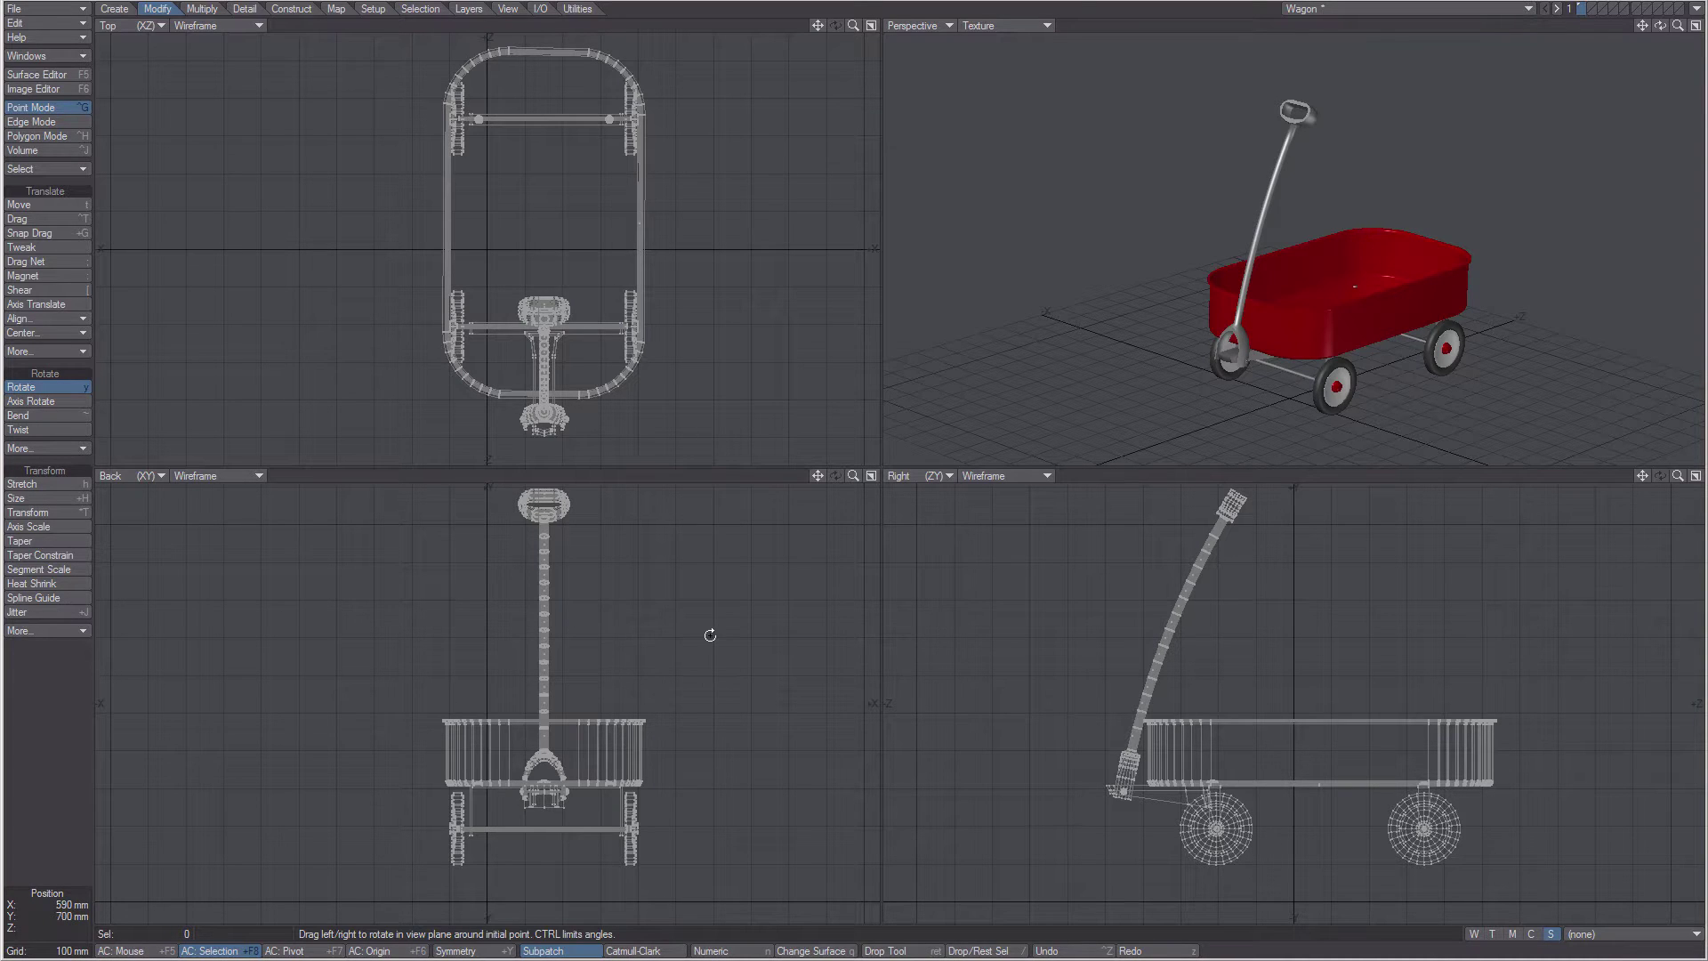
pyautogui.moveTo(710, 635)
pyautogui.mouseDown()
pyautogui.moveTo(560, 748)
pyautogui.moveTo(440, 640)
pyautogui.mouseUp()
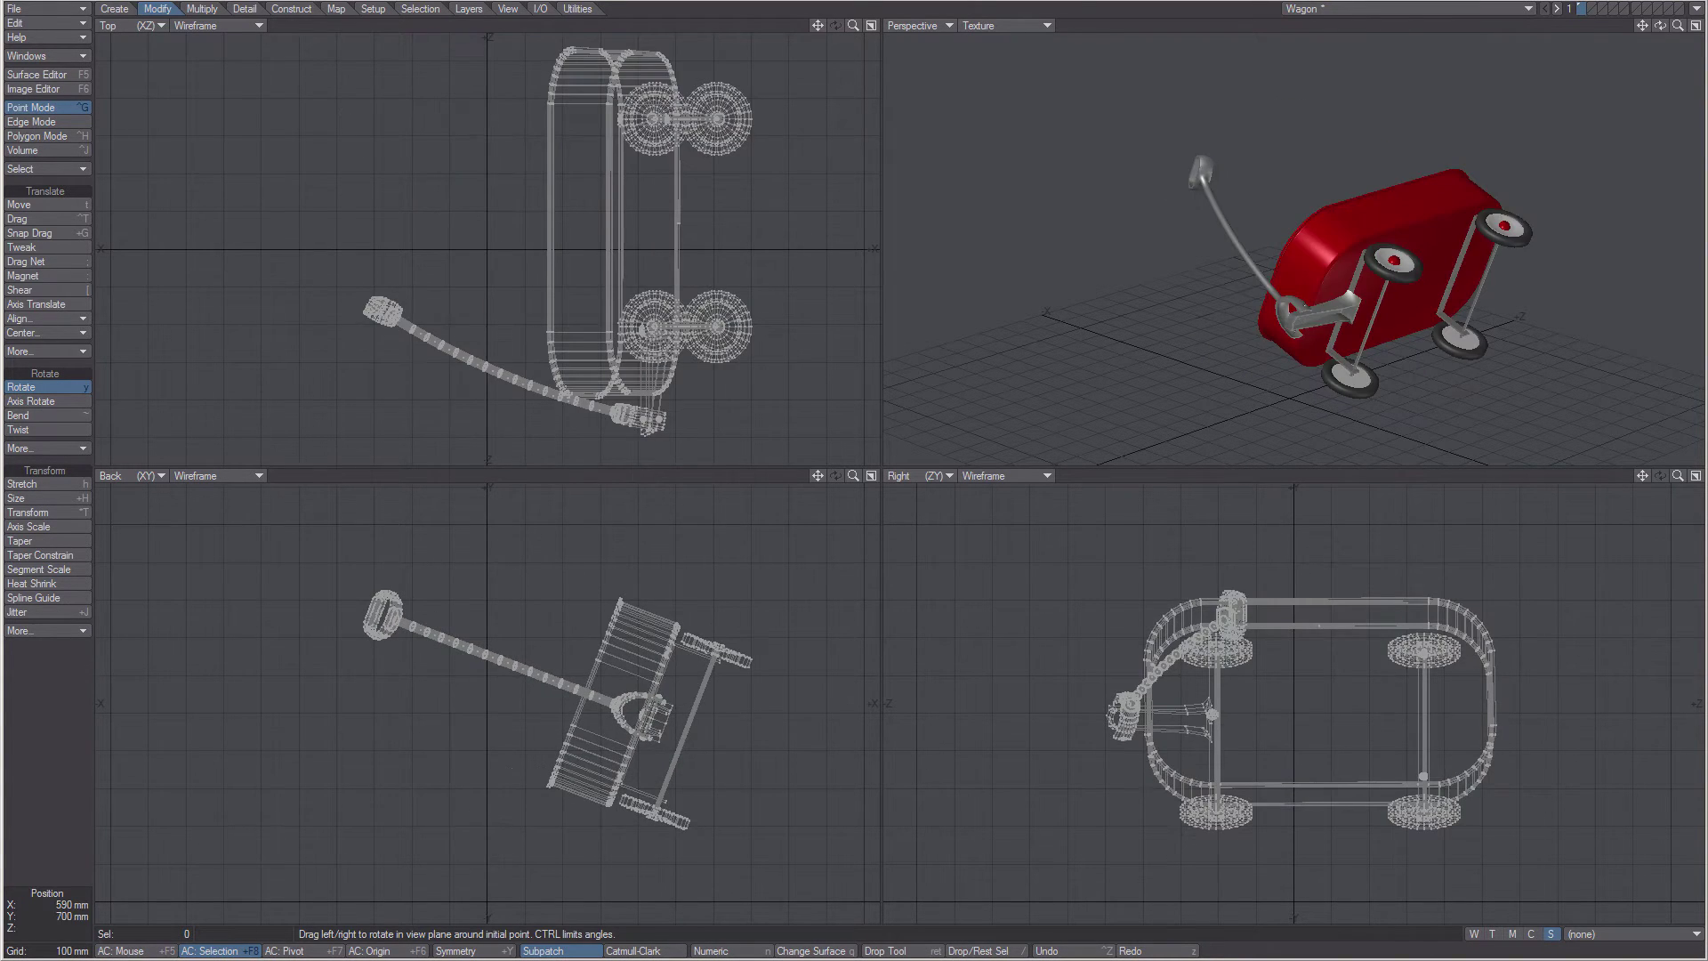
pyautogui.hotkey('ctrl', 'z')
pyautogui.moveTo(690, 226); pyautogui.dragTo(560, 348)
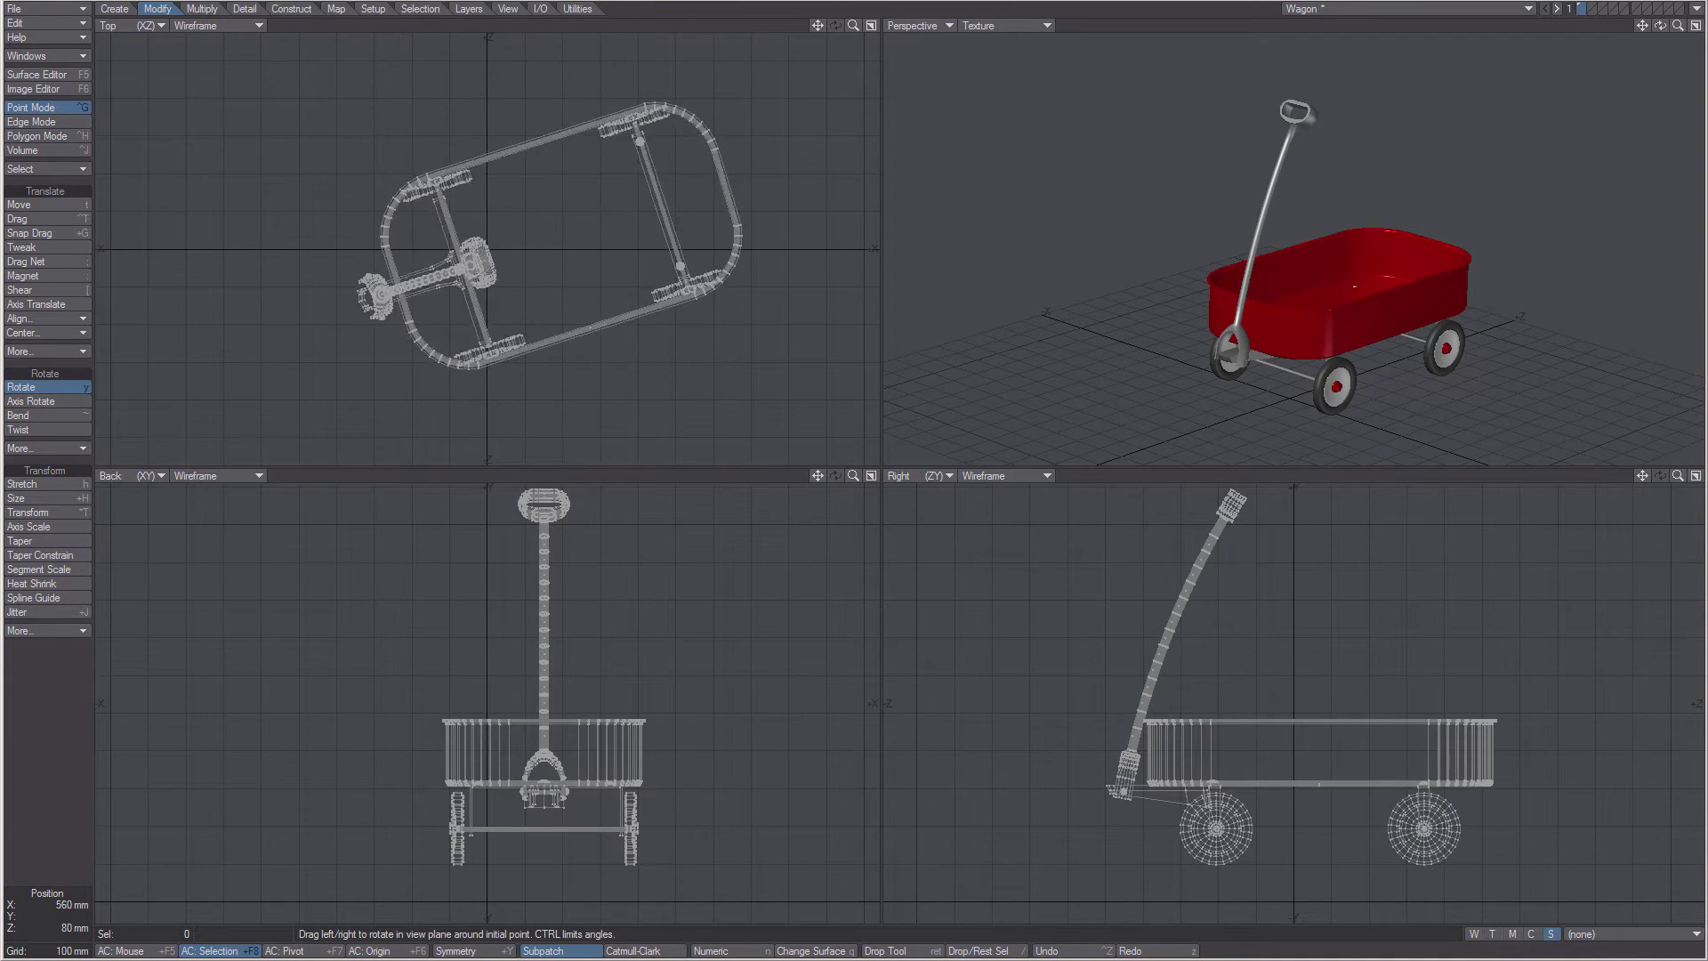
pyautogui.moveTo(667, 351); pyautogui.dragTo(660, 352)
pyautogui.hotkey('ctrl', 'z')
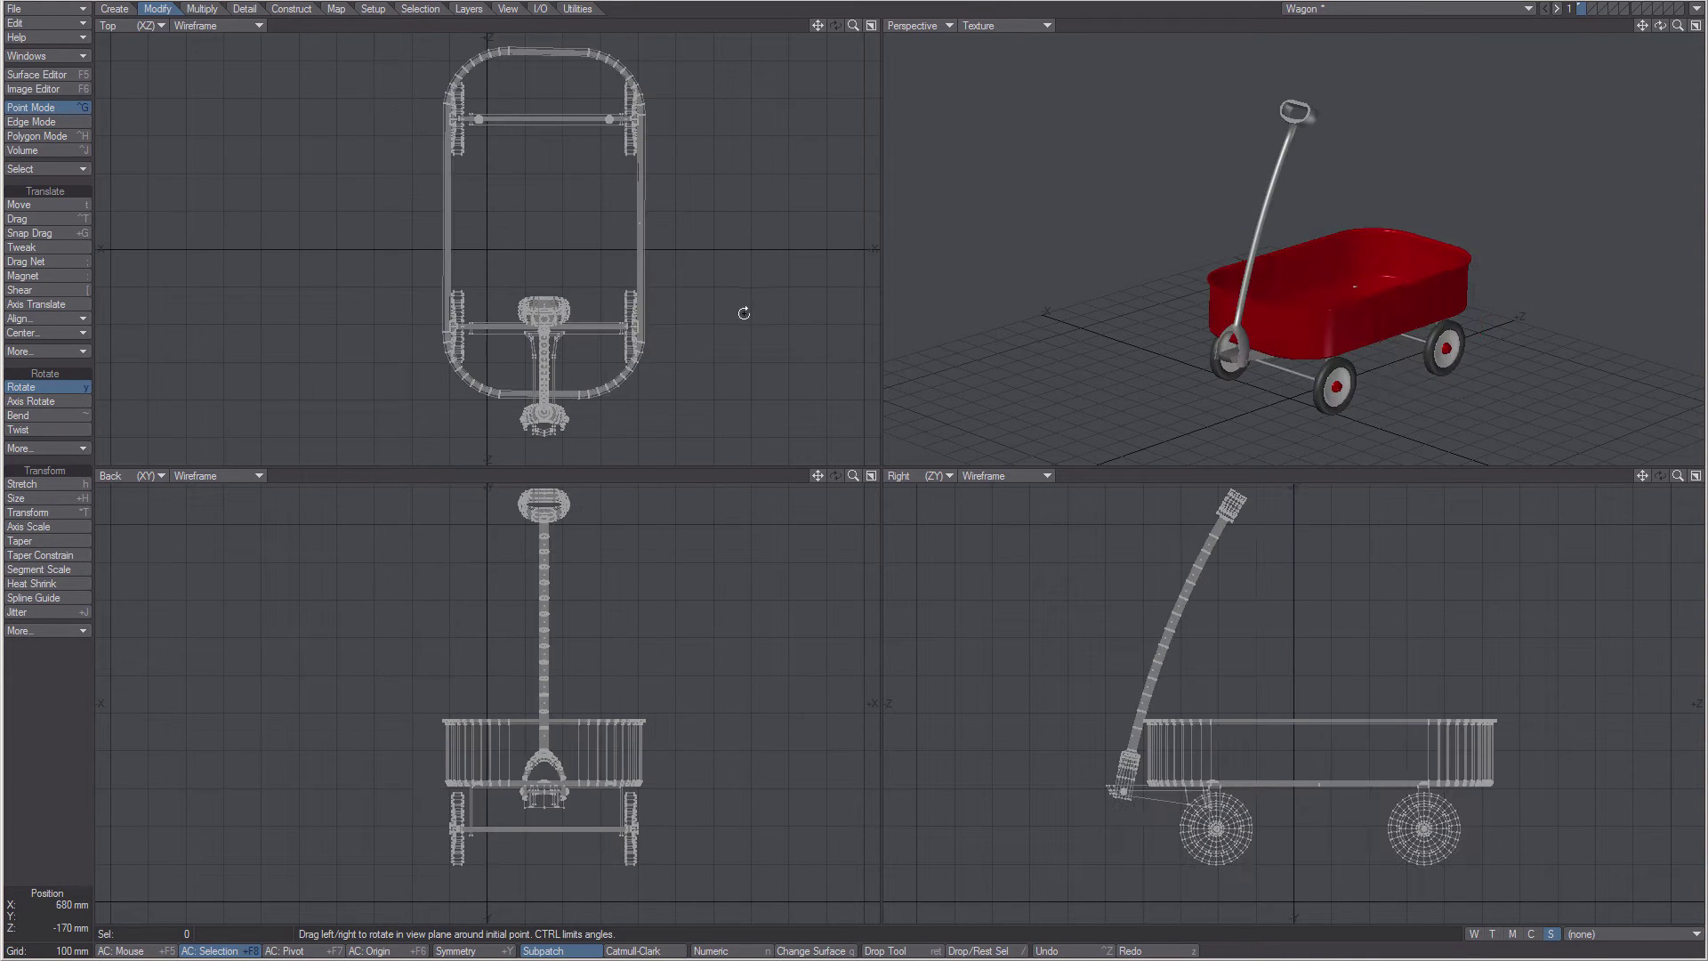
# Set AC: Pivot and test a spin and a 58° tilt, undoing each.
pyautogui.click(312, 952)
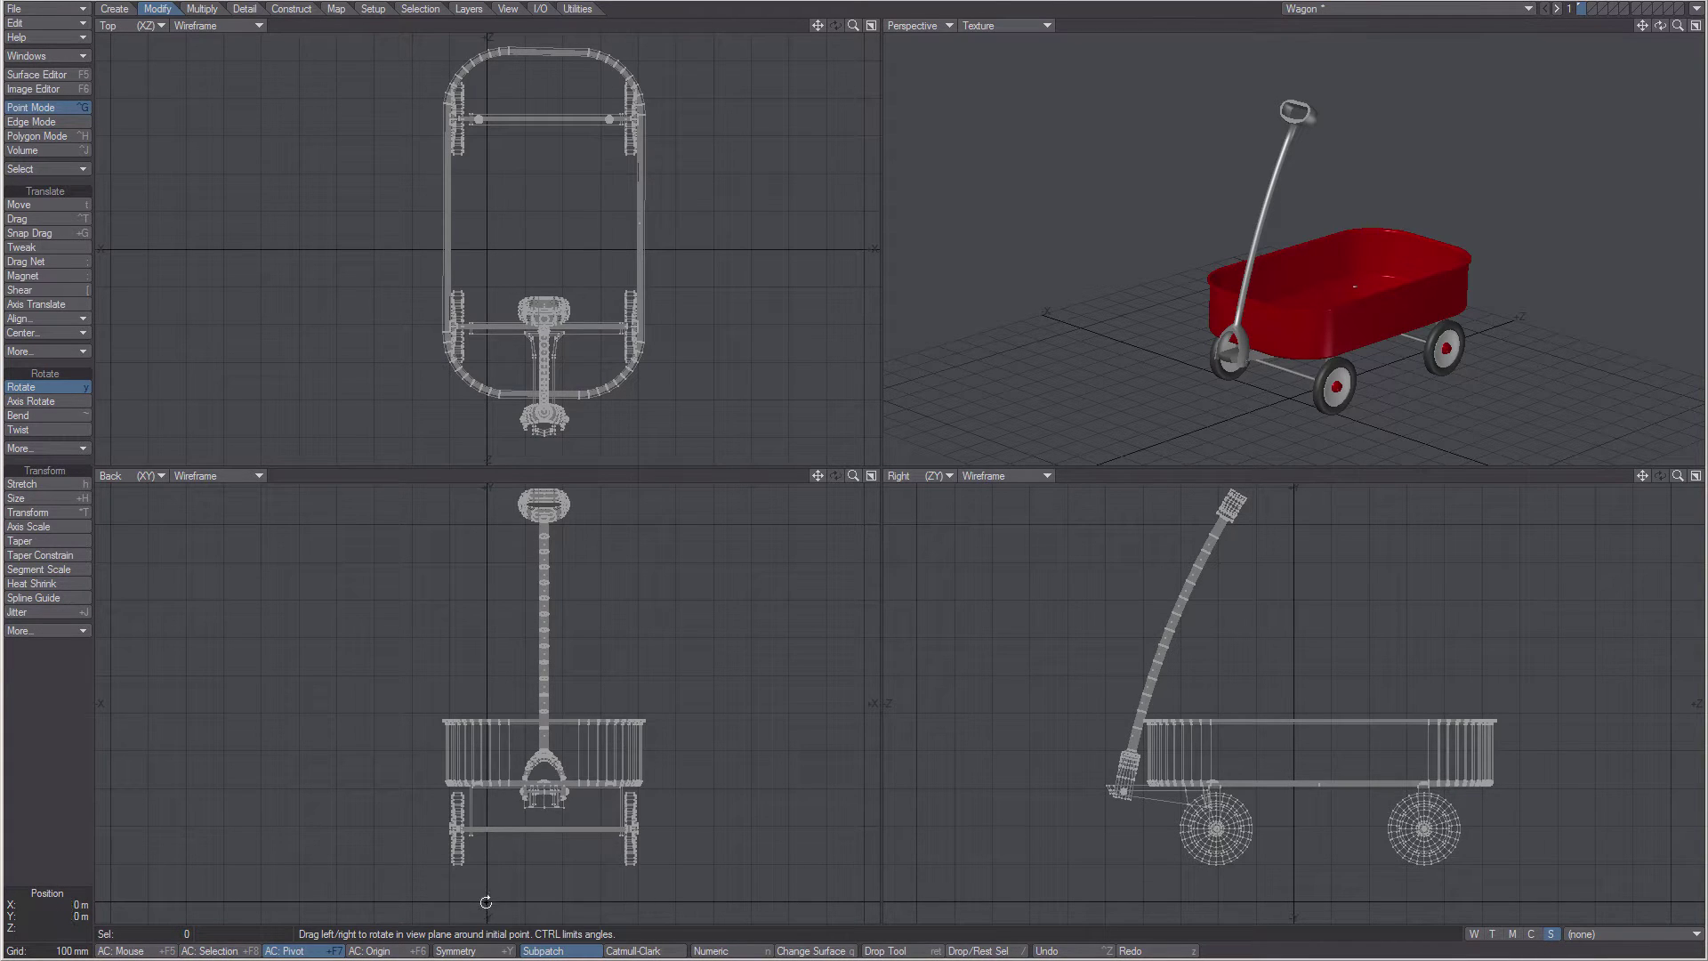
pyautogui.moveTo(674, 290); pyautogui.dragTo(678, 332)
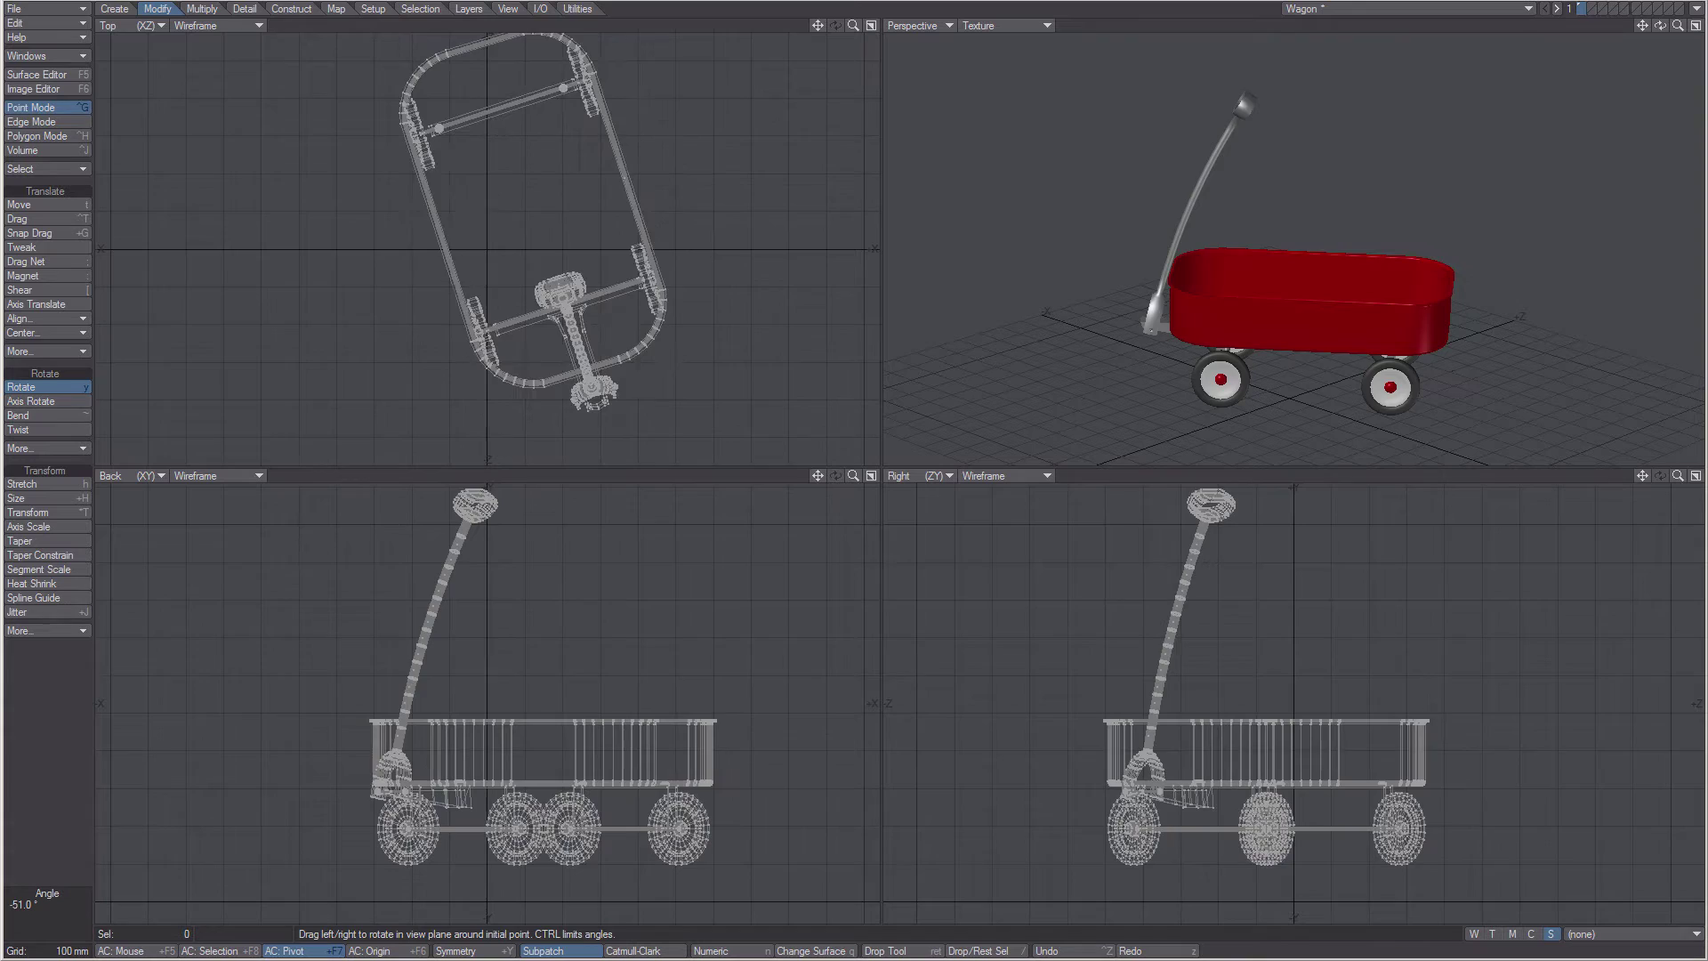
pyautogui.hotkey('ctrl', 'z')
pyautogui.moveTo(661, 706); pyautogui.dragTo(533, 707)
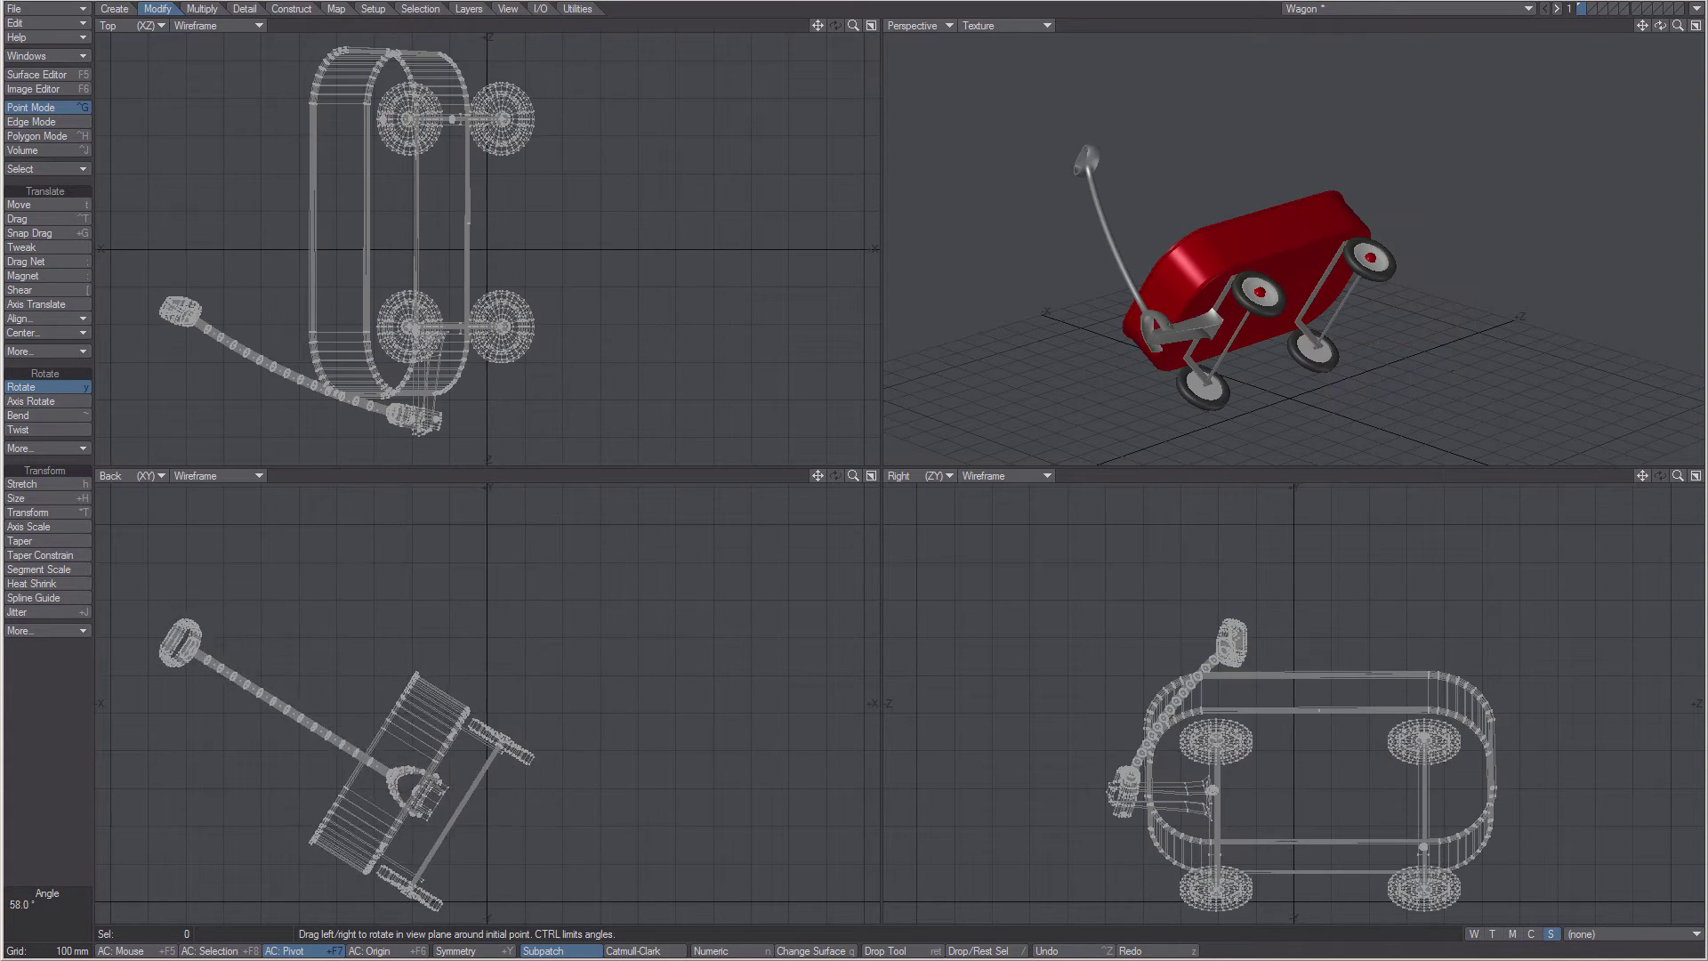
pyautogui.hotkey('ctrl', 'z')
pyautogui.hotkey('ctrl', 'z')
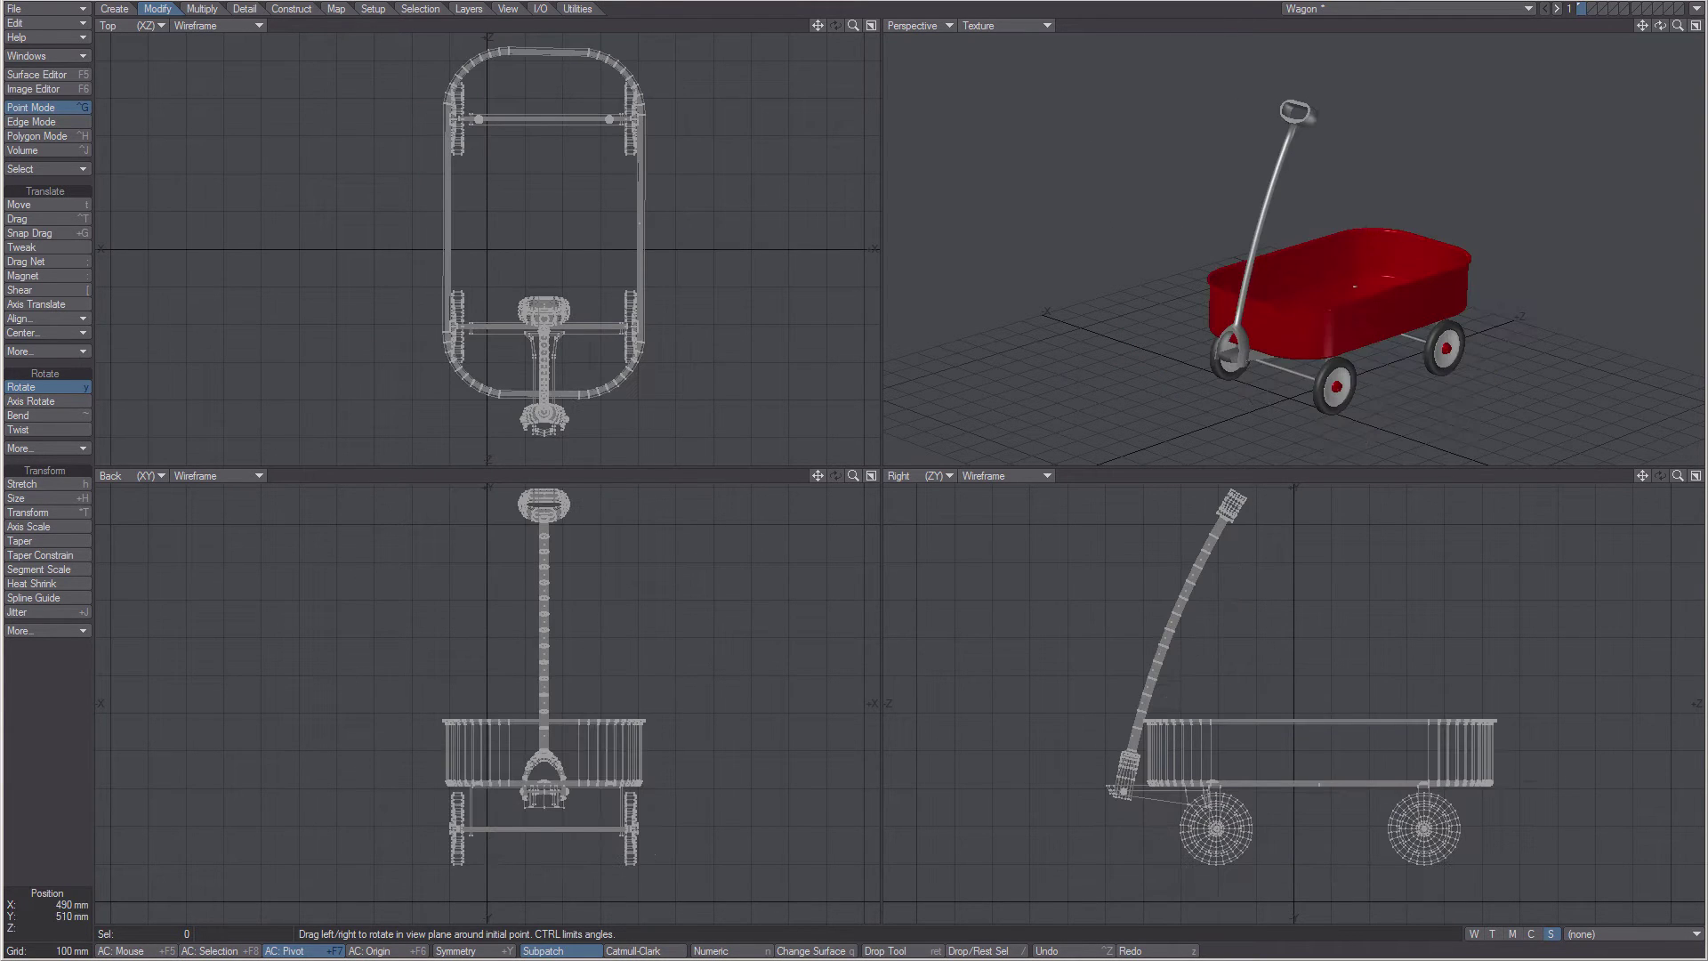
# Switch to AC: Origin, undo a -29° test tilt, and bring up Numeric Rotate.
pyautogui.click(374, 951)
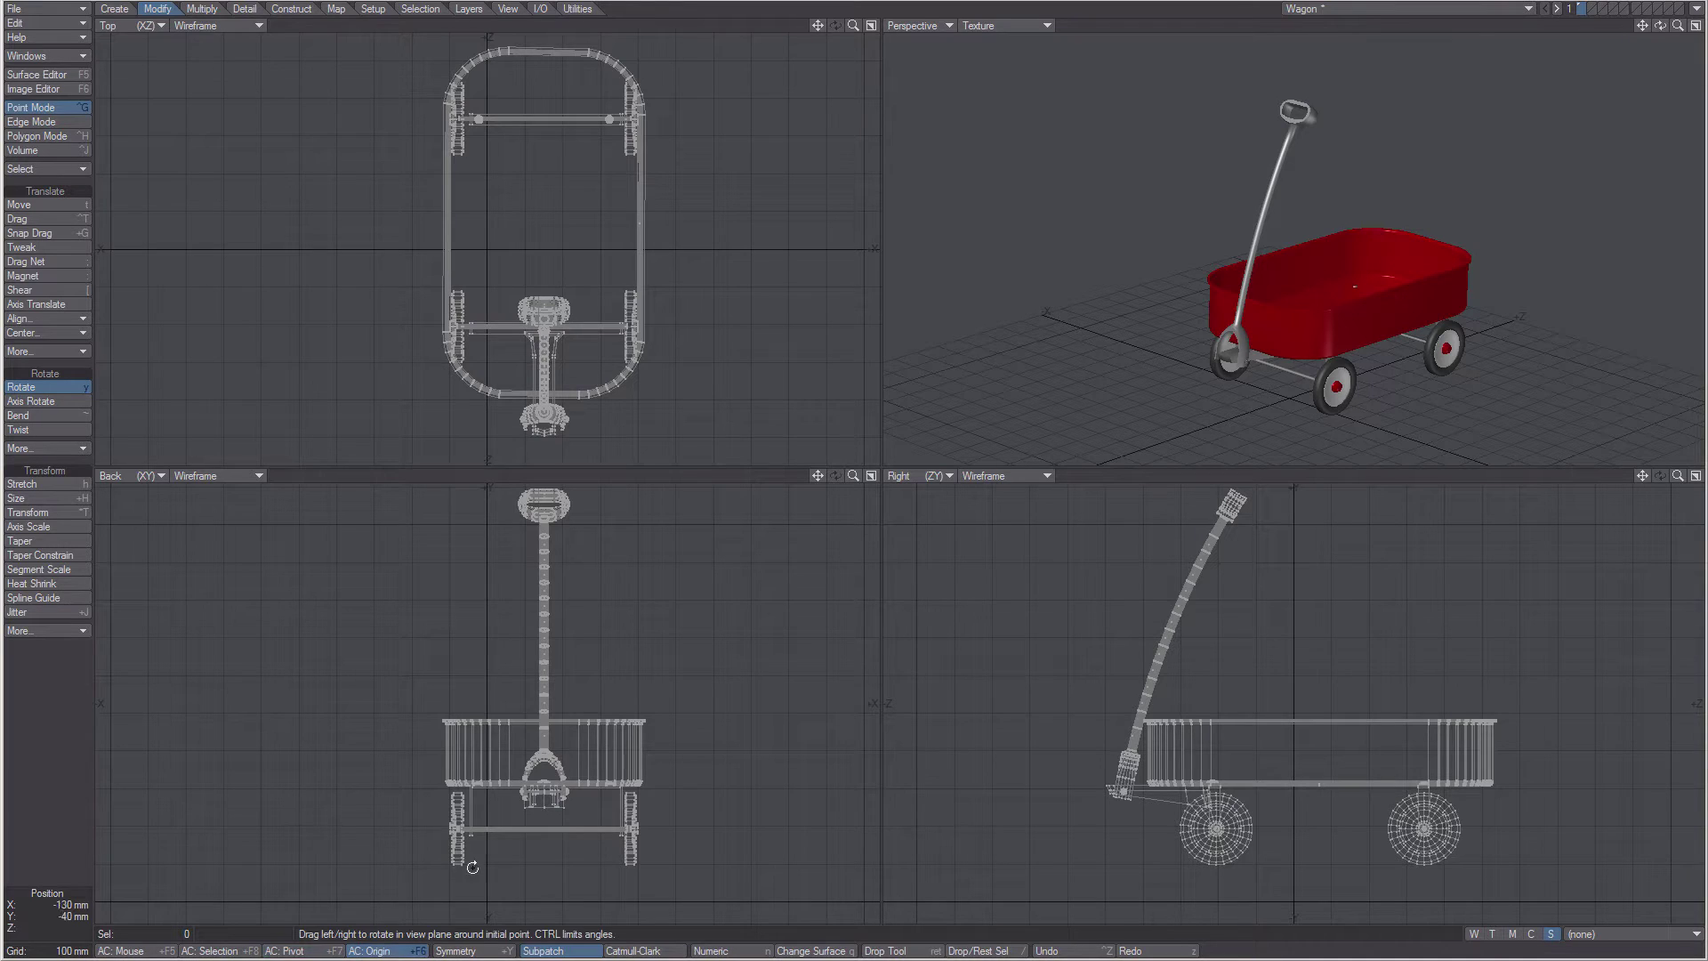
pyautogui.moveTo(606, 707); pyautogui.dragTo(627, 700)
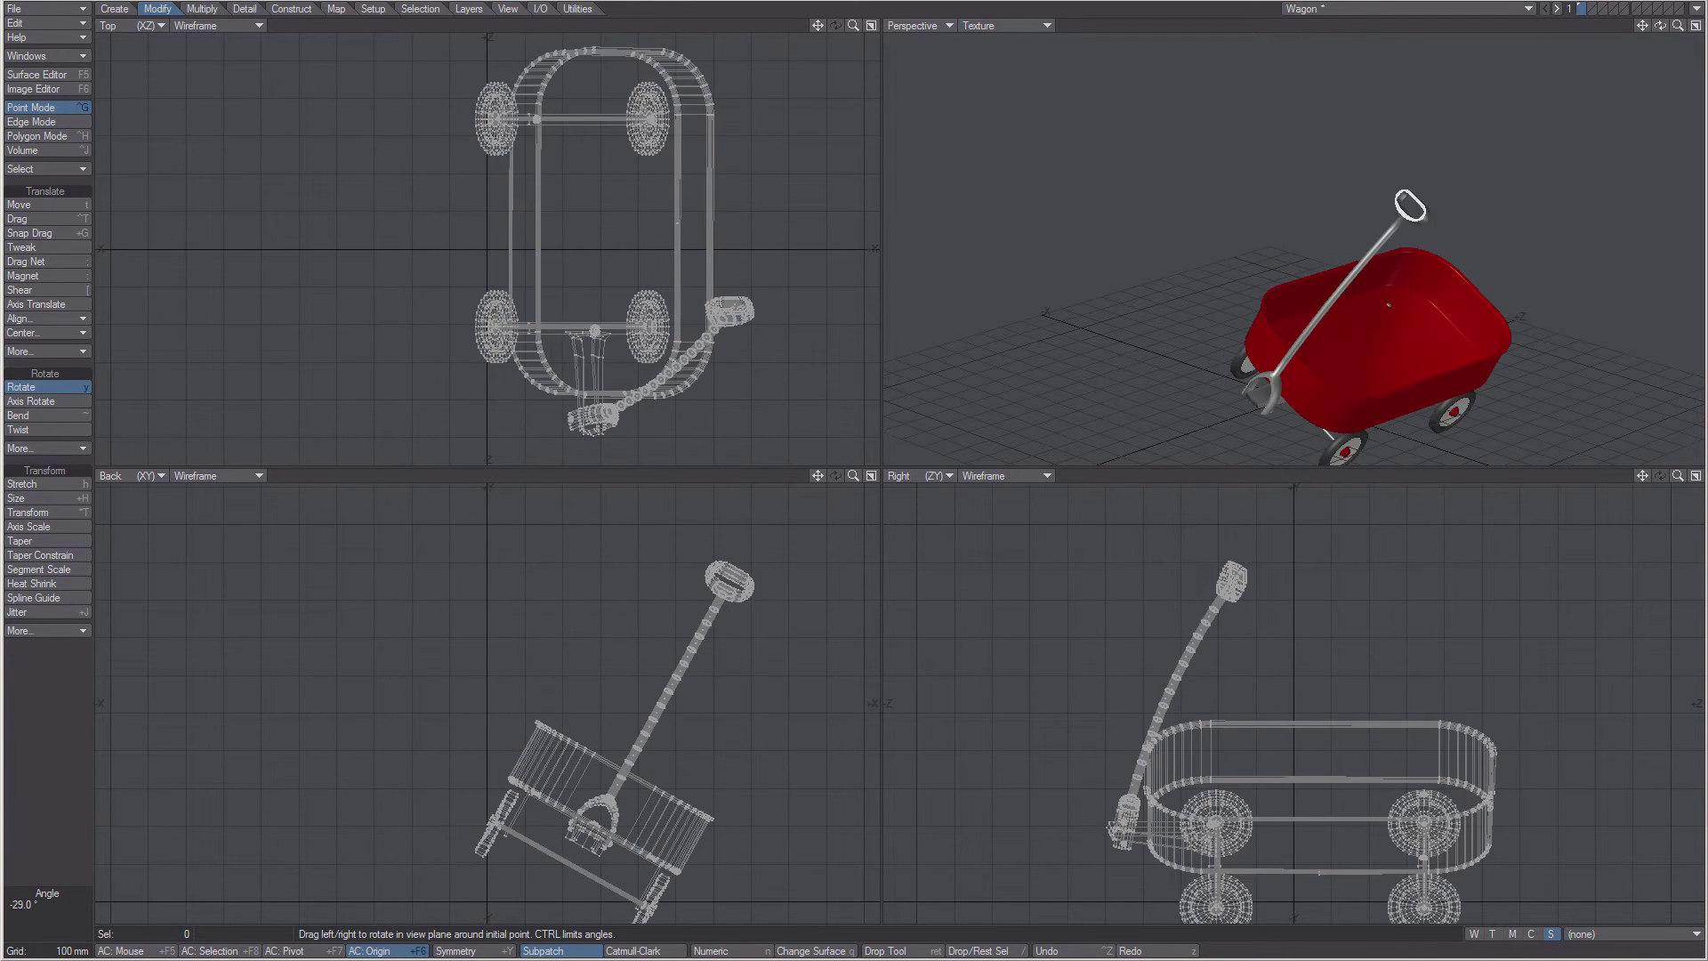
pyautogui.hotkey('ctrl', 'z')
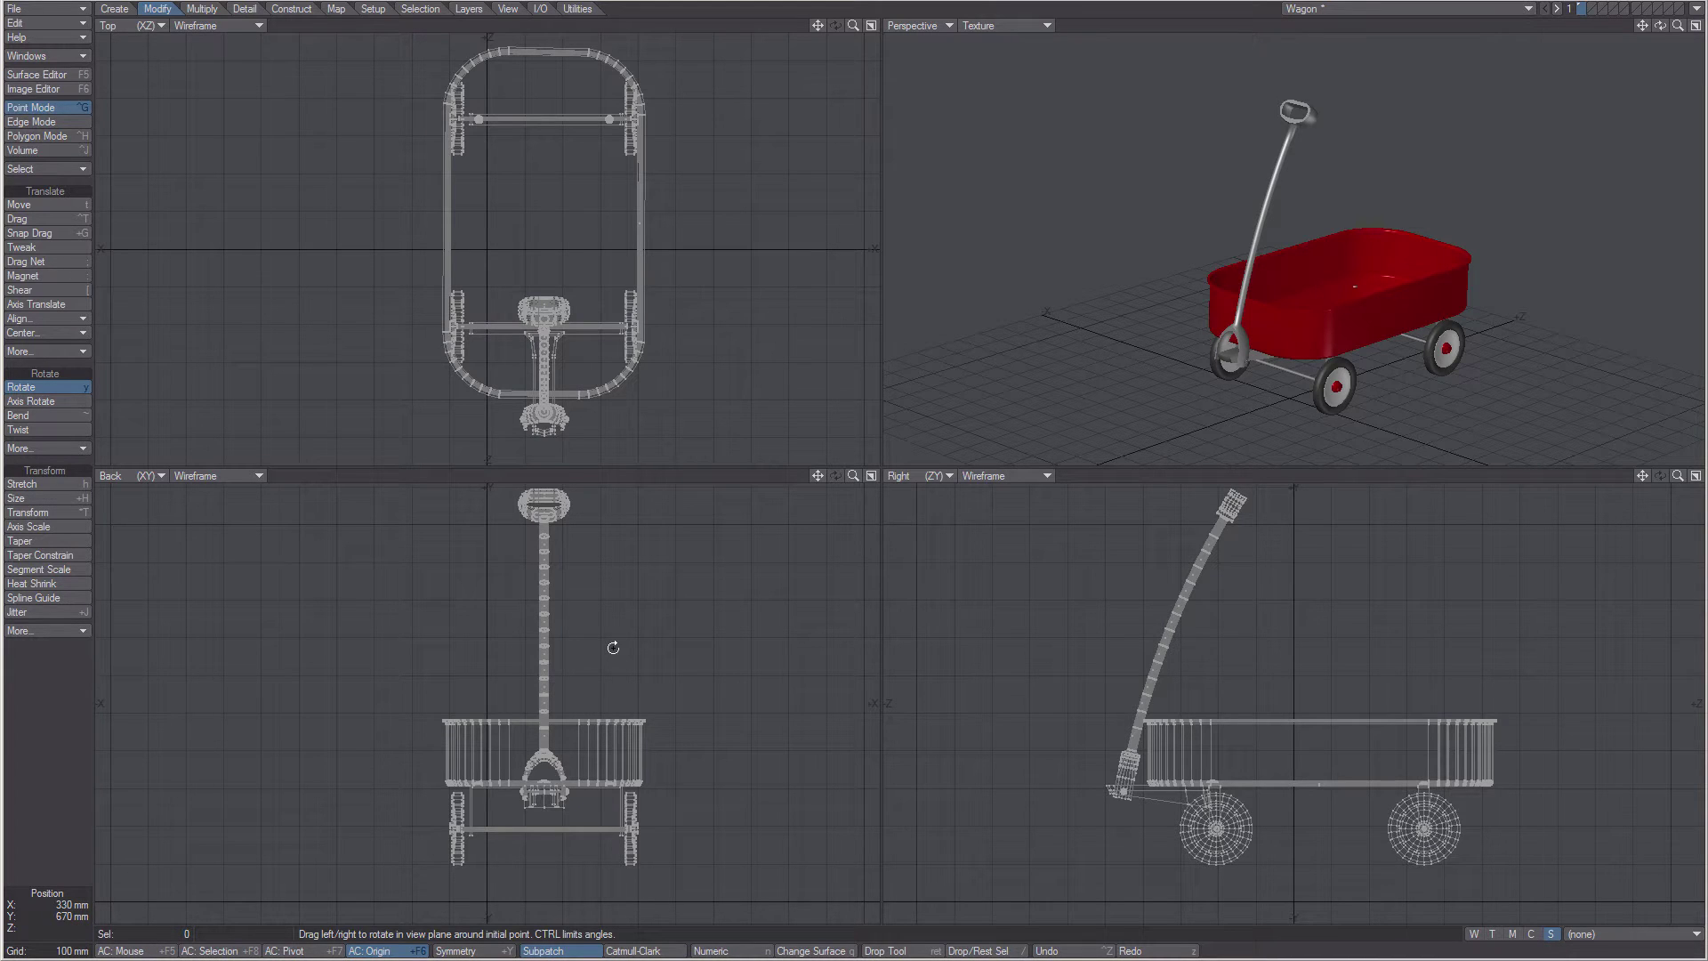
pyautogui.press('n')
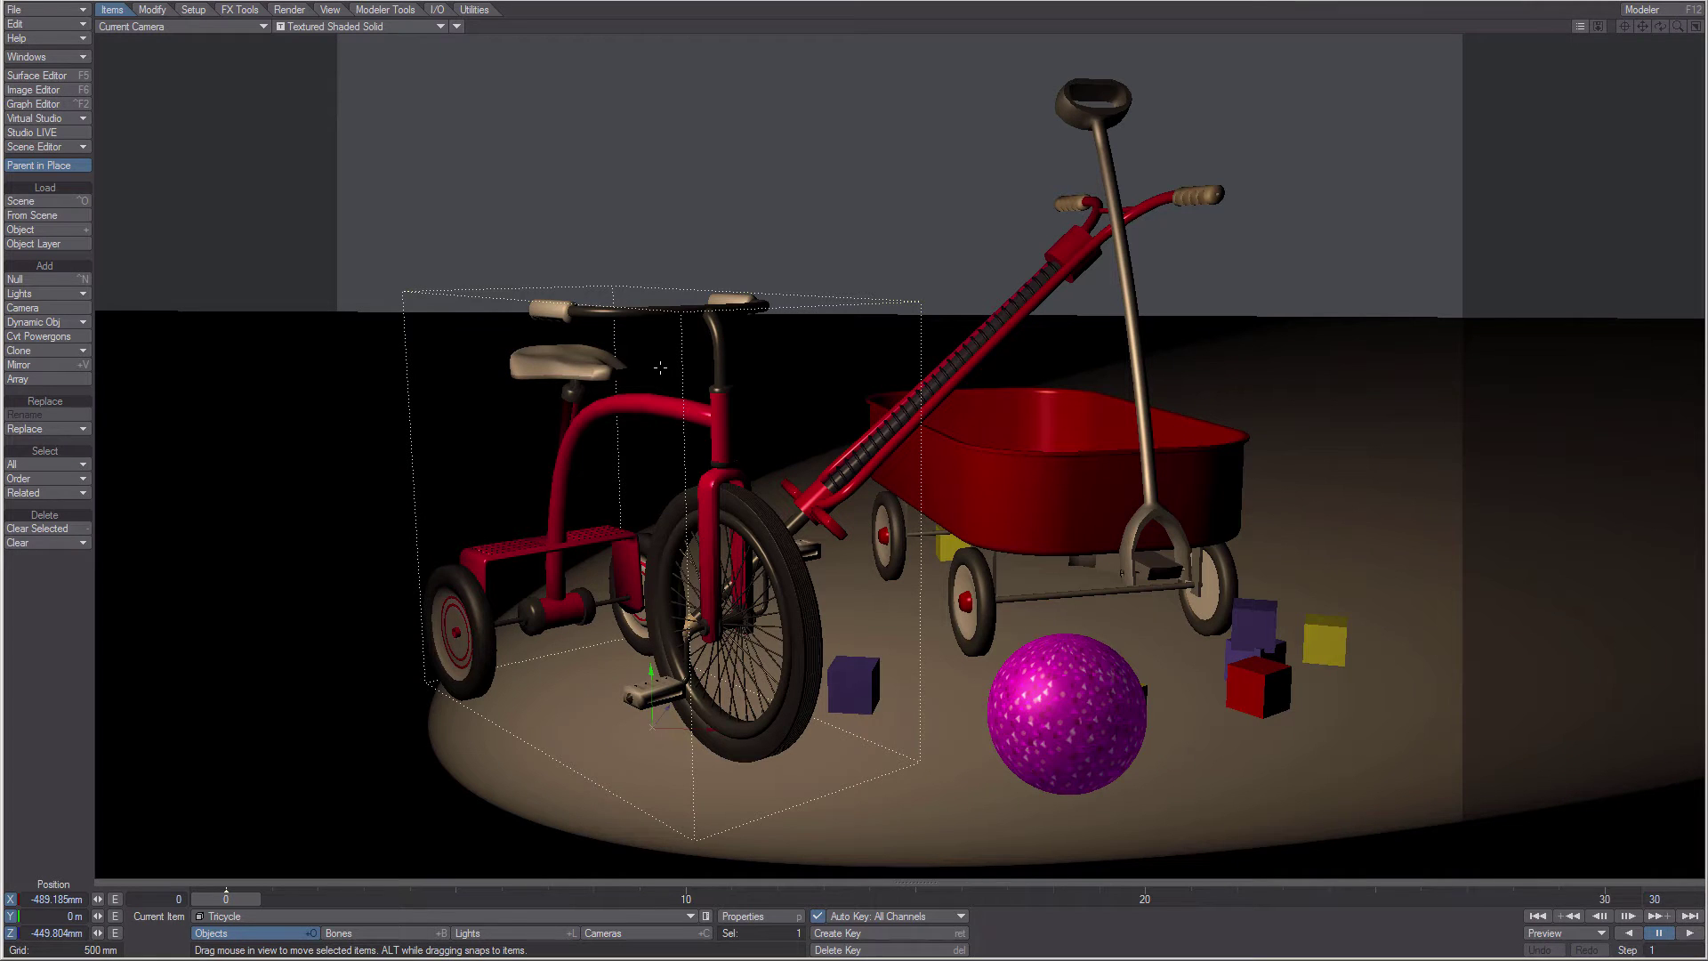
# Move the purple Ball aside and slightly up, then nudge the Tricycle right along X.
pyautogui.click(156, 9)
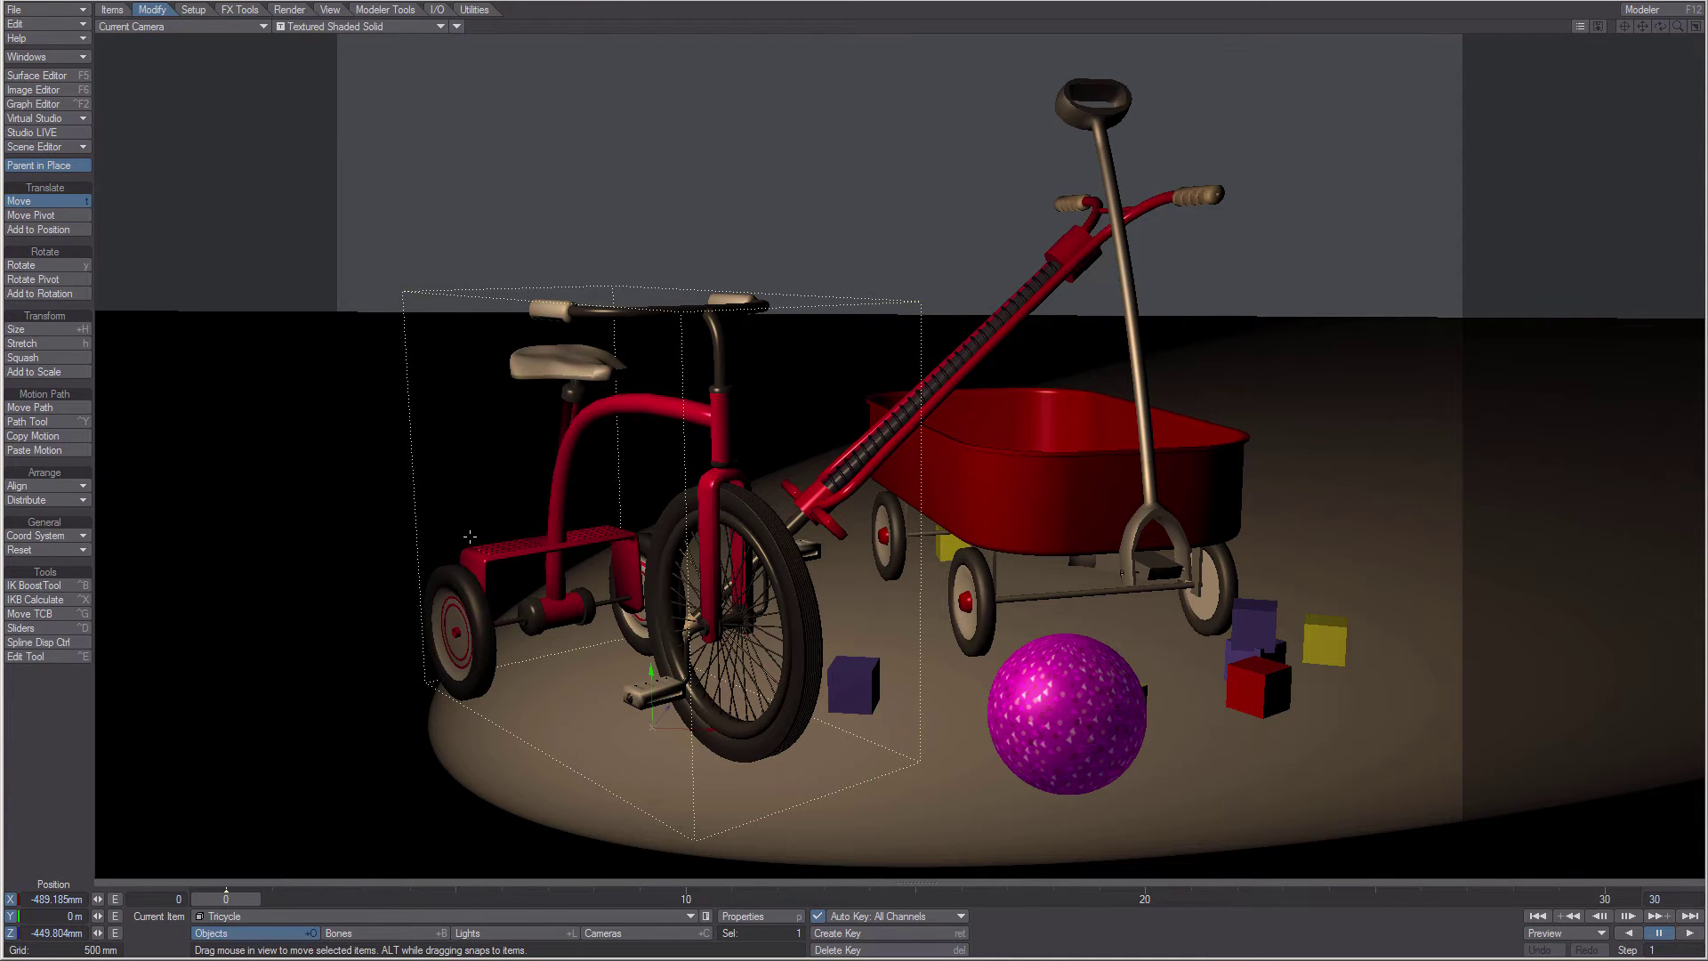
pyautogui.click(1092, 490)
pyautogui.press('Down')
pyautogui.click(1071, 687)
pyautogui.moveTo(930, 746); pyautogui.dragTo(1023, 762)
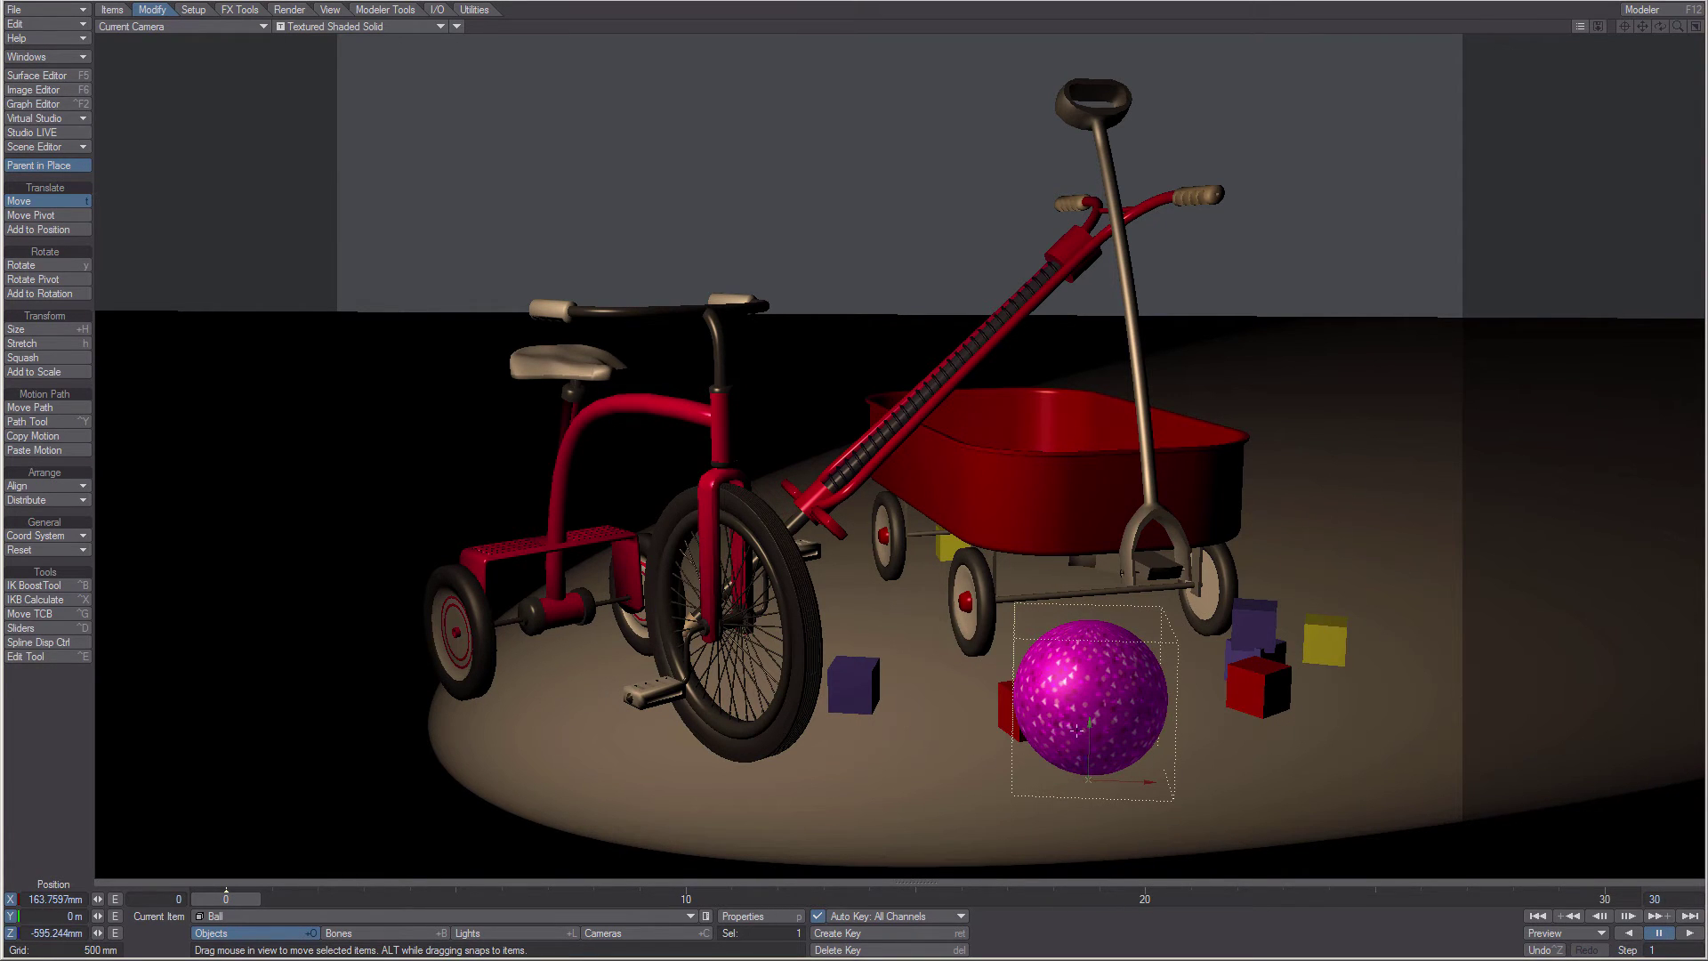
pyautogui.moveTo(1088, 727)
pyautogui.mouseDown()
pyautogui.moveTo(1091, 679)
pyautogui.moveTo(1091, 763)
pyautogui.mouseUp()
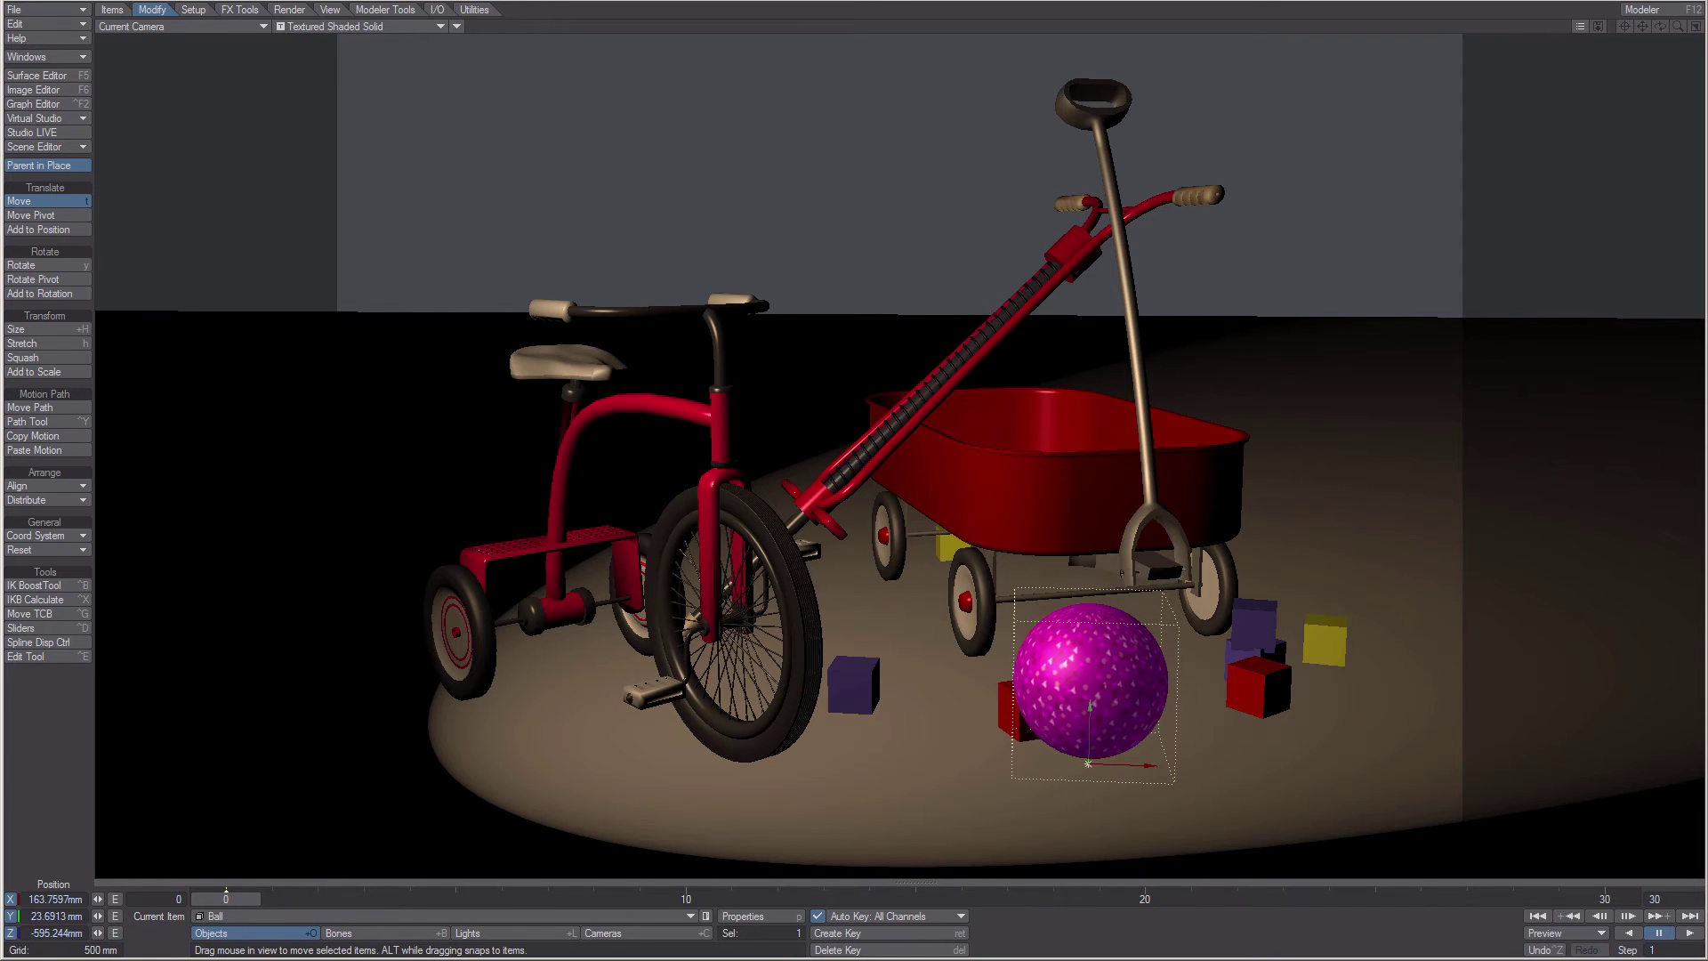
pyautogui.click(797, 676)
pyautogui.moveTo(674, 726)
pyautogui.mouseDown()
pyautogui.moveTo(561, 728)
pyautogui.moveTo(734, 727)
pyautogui.mouseUp()
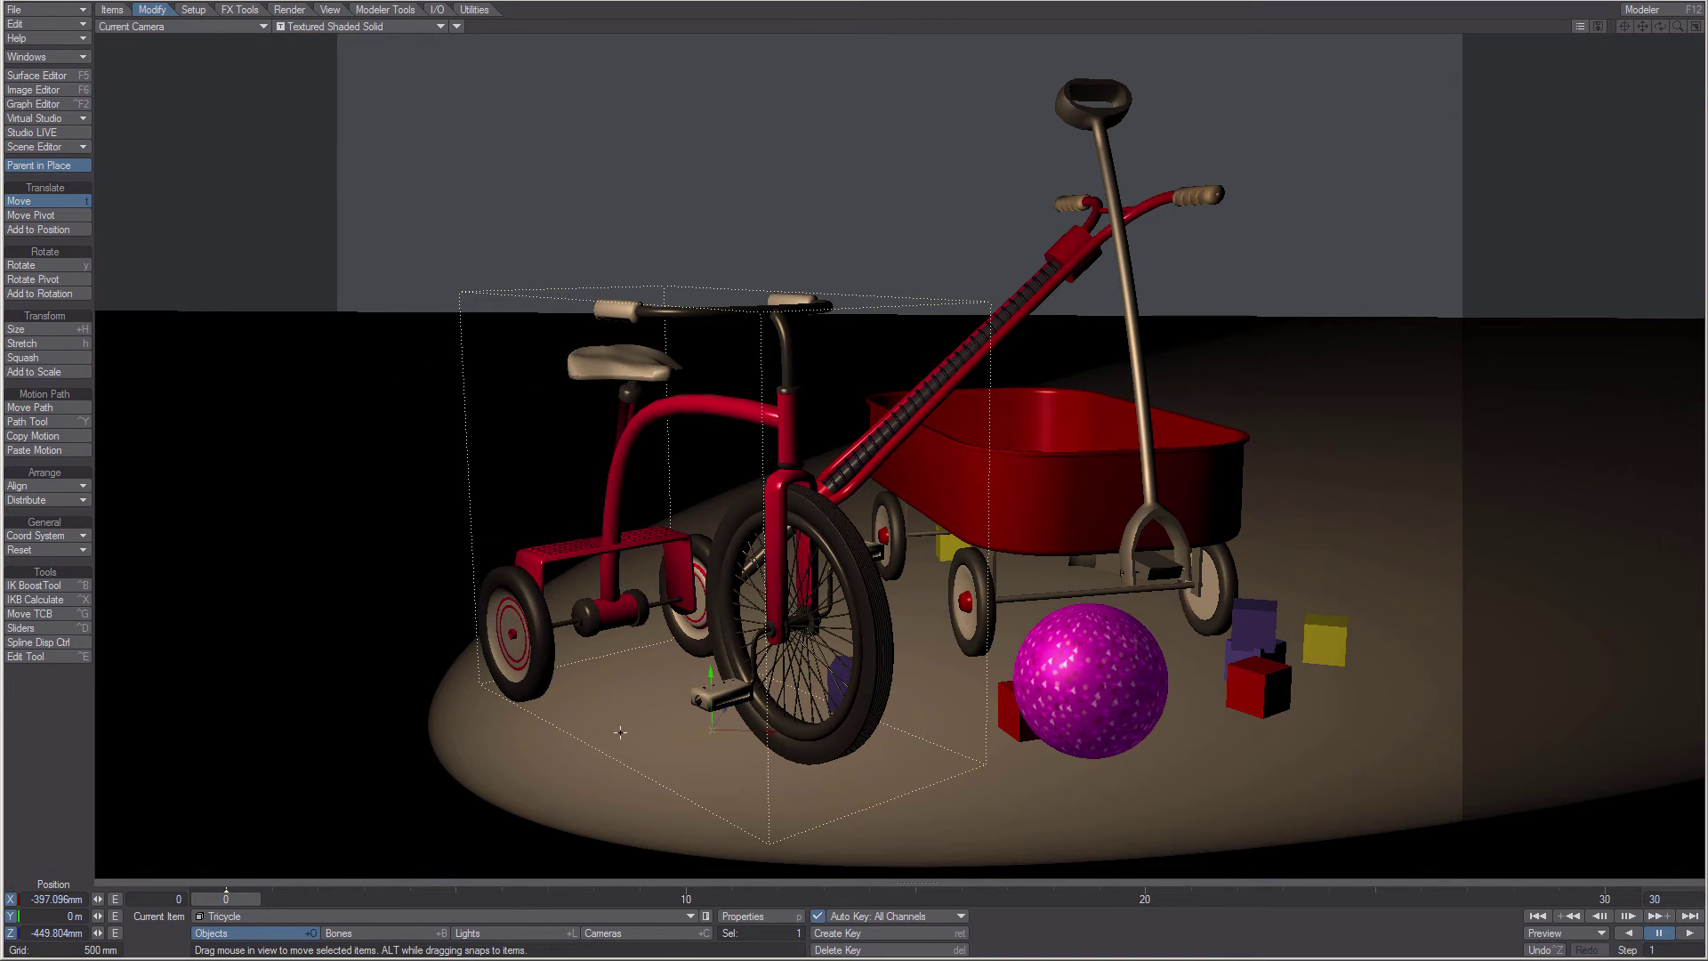
# Change the tricycle's heading with two Rotate drags.
pyautogui.click(46, 265)
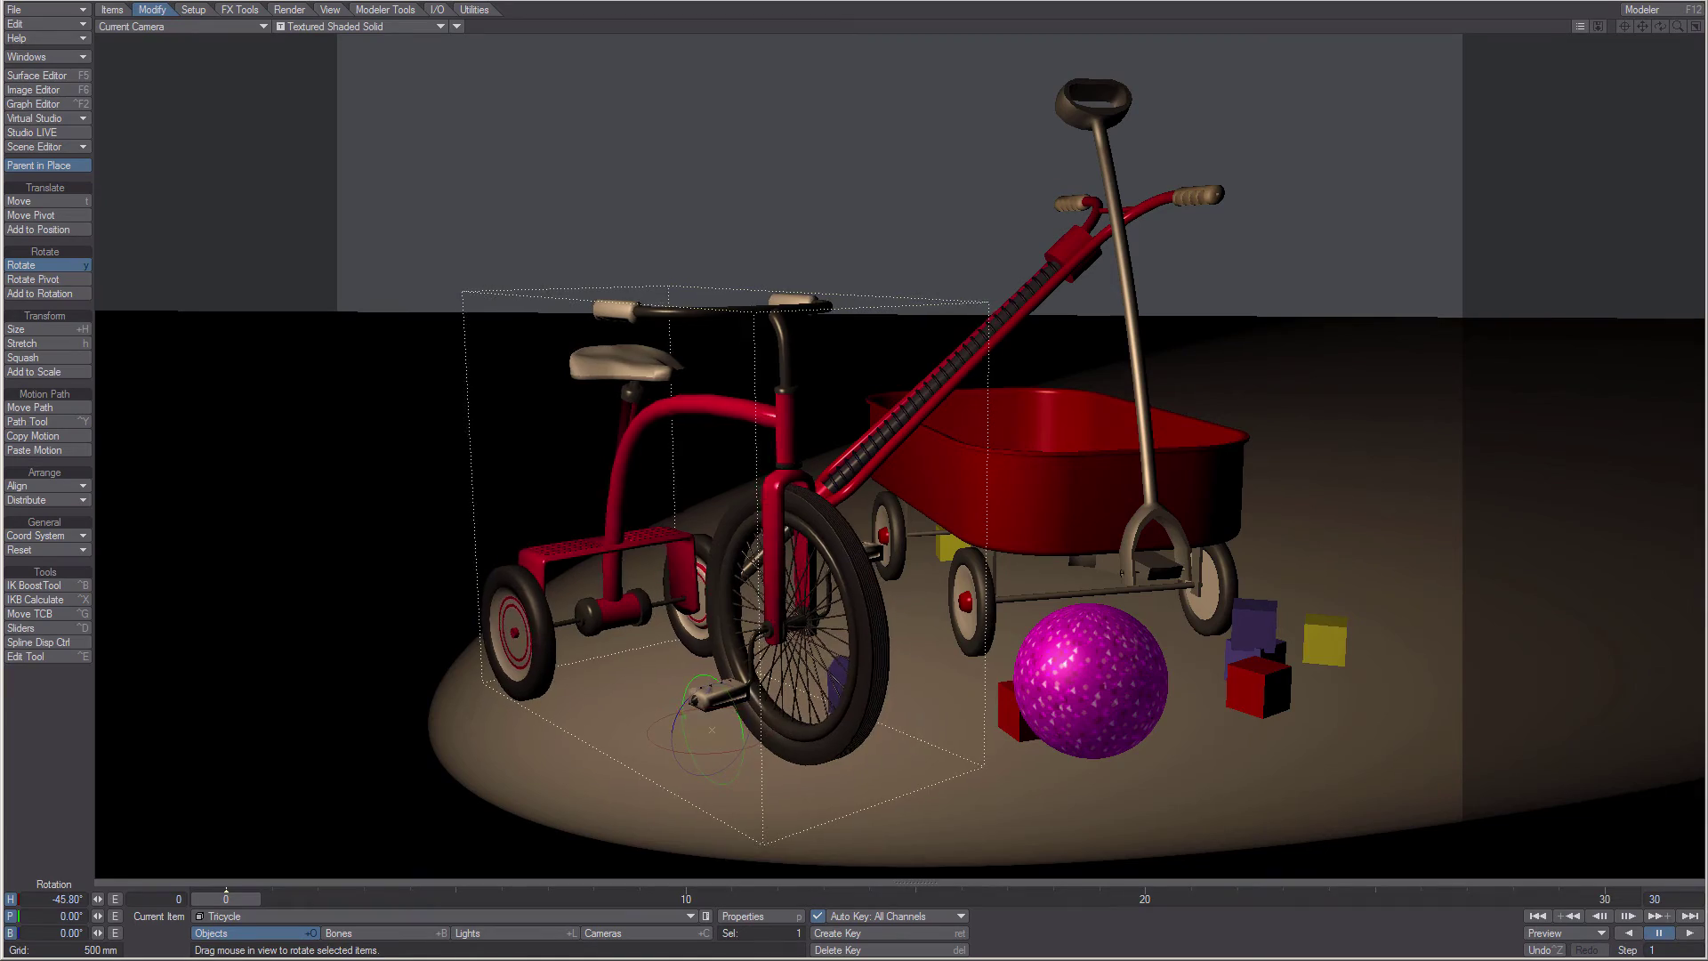
pyautogui.moveTo(650, 721); pyautogui.dragTo(711, 729)
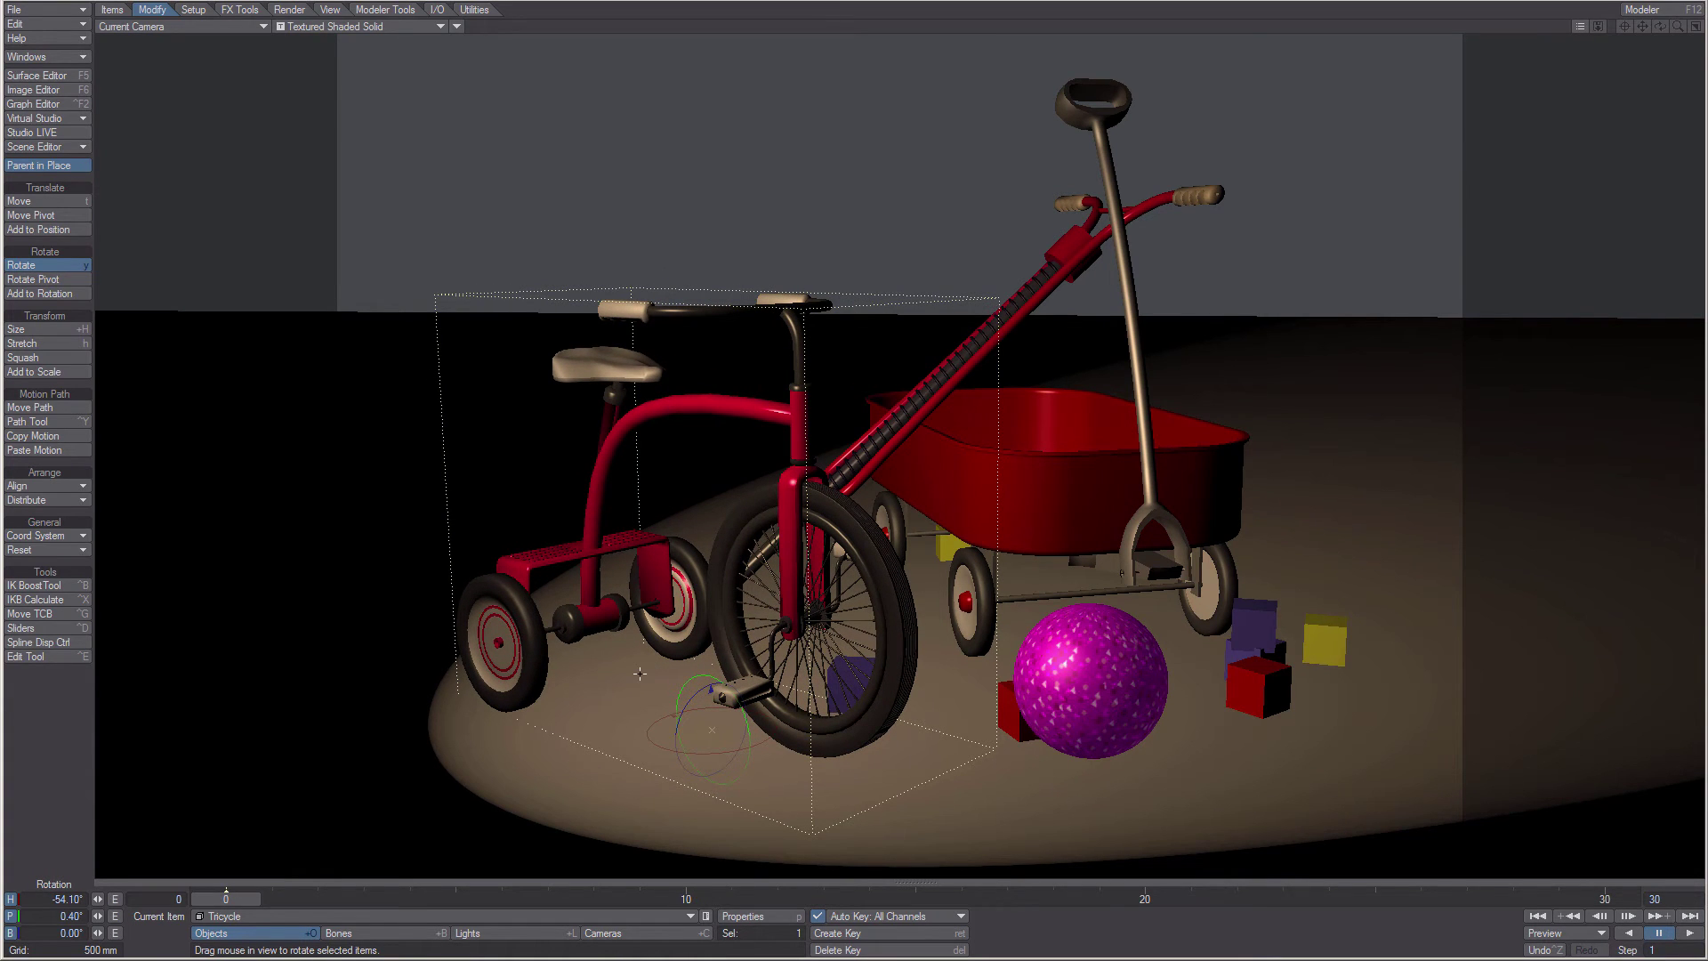
pyautogui.hotkey('shift', 'h')
pyautogui.press('h')
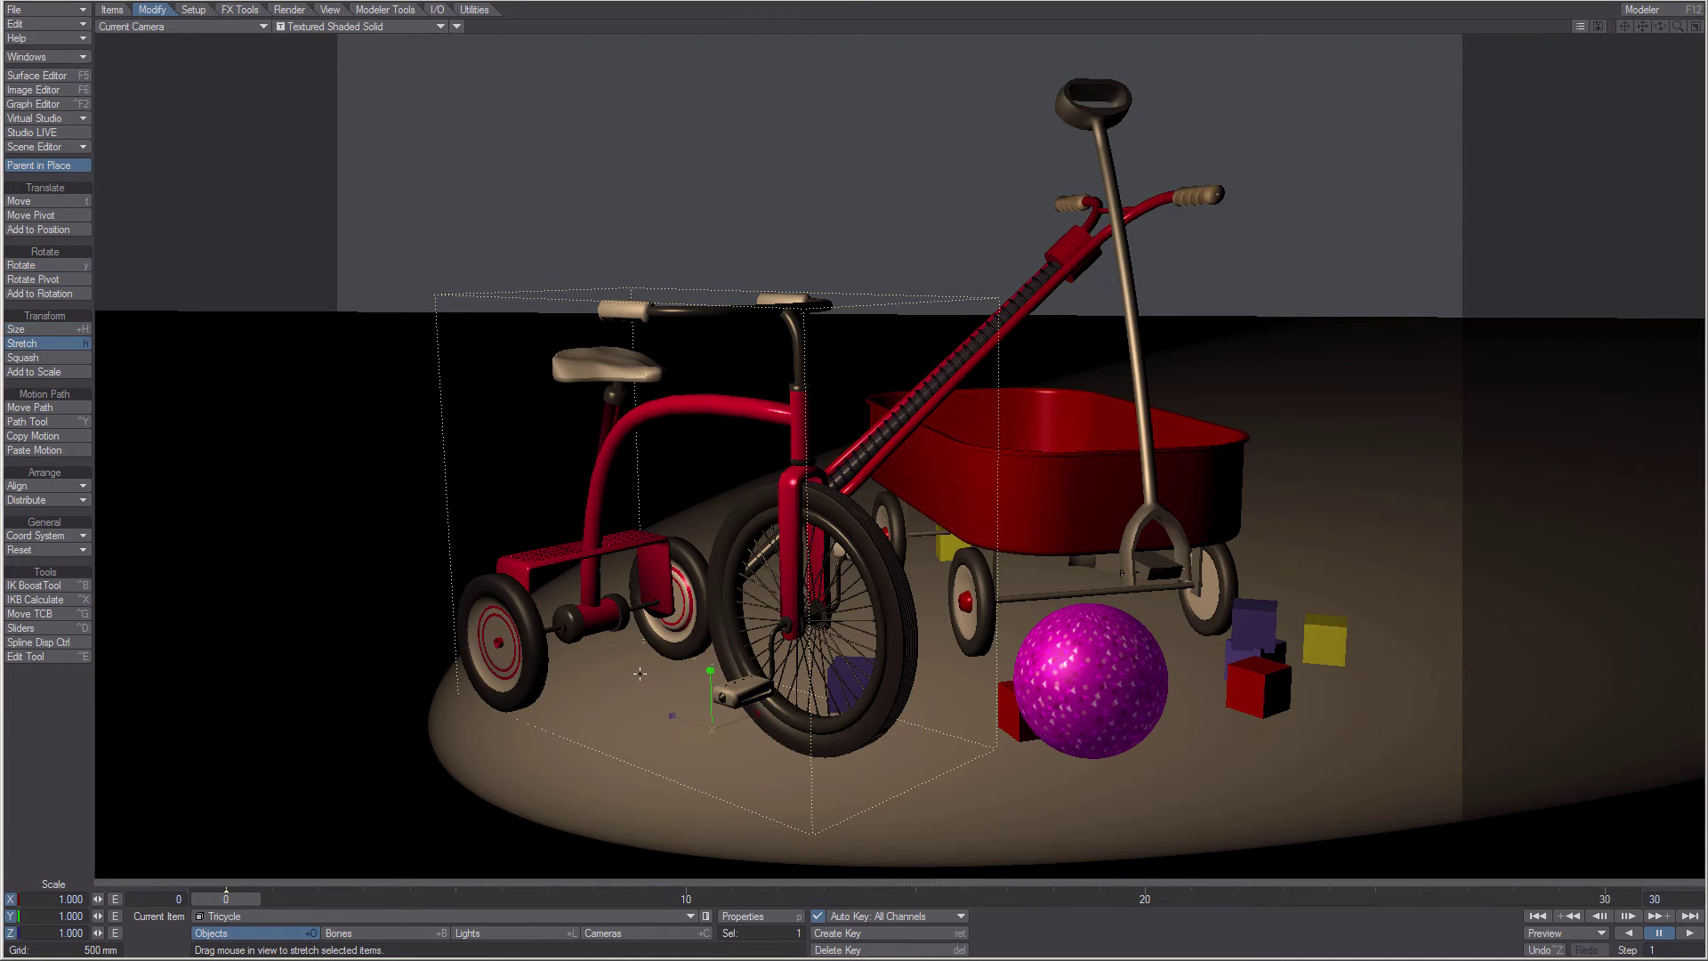
pyautogui.press('t')
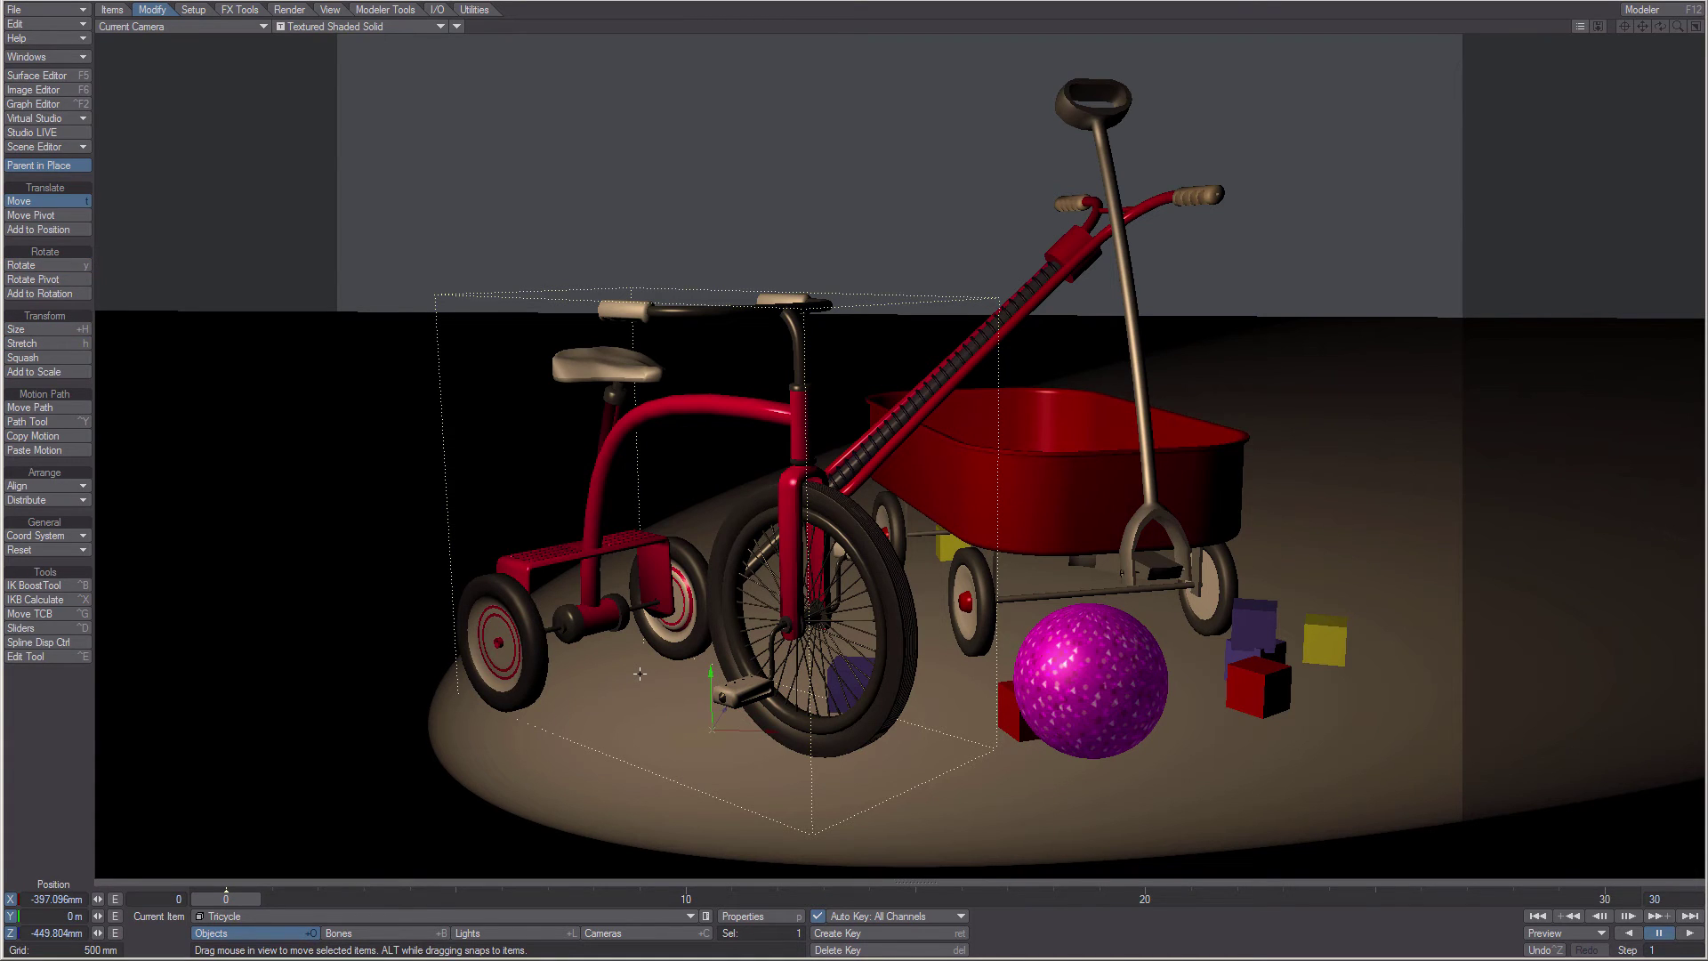
pyautogui.press('y')
pyautogui.moveTo(704, 676); pyautogui.dragTo(711, 507)
# Stretch the tricycle vertically to a Y scale of 0.383.
pyautogui.press('t')
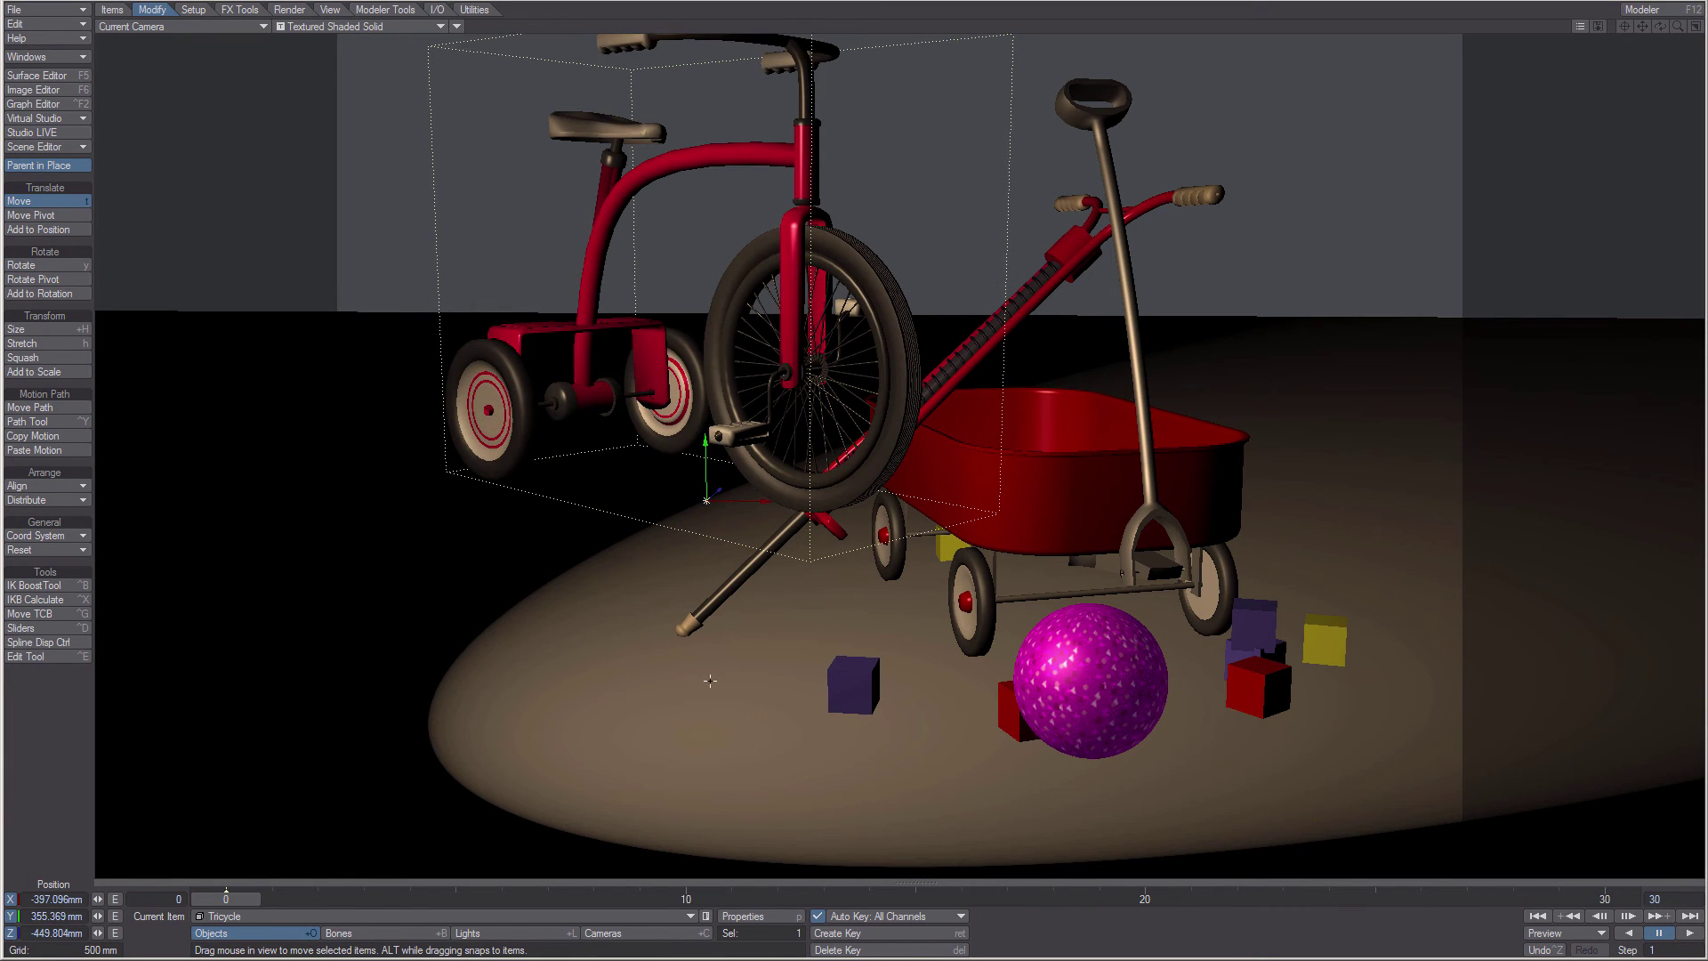
pyautogui.hotkey('shift', 'h')
pyautogui.press('h')
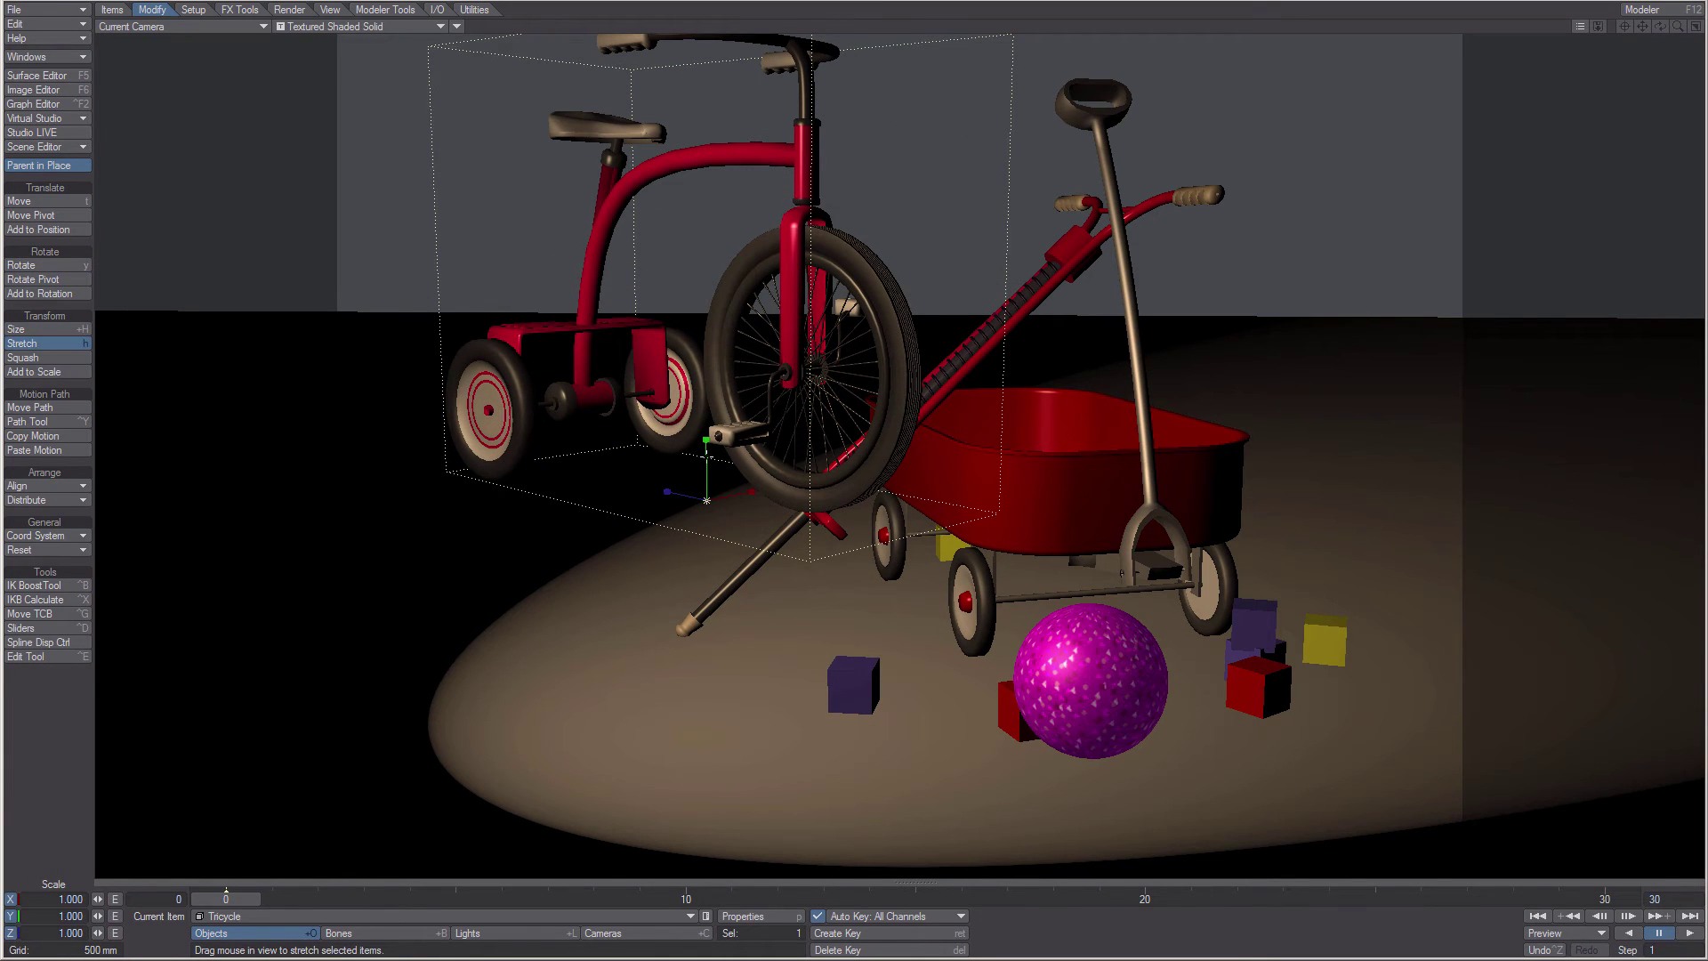
pyautogui.moveTo(705, 442); pyautogui.dragTo(705, 601)
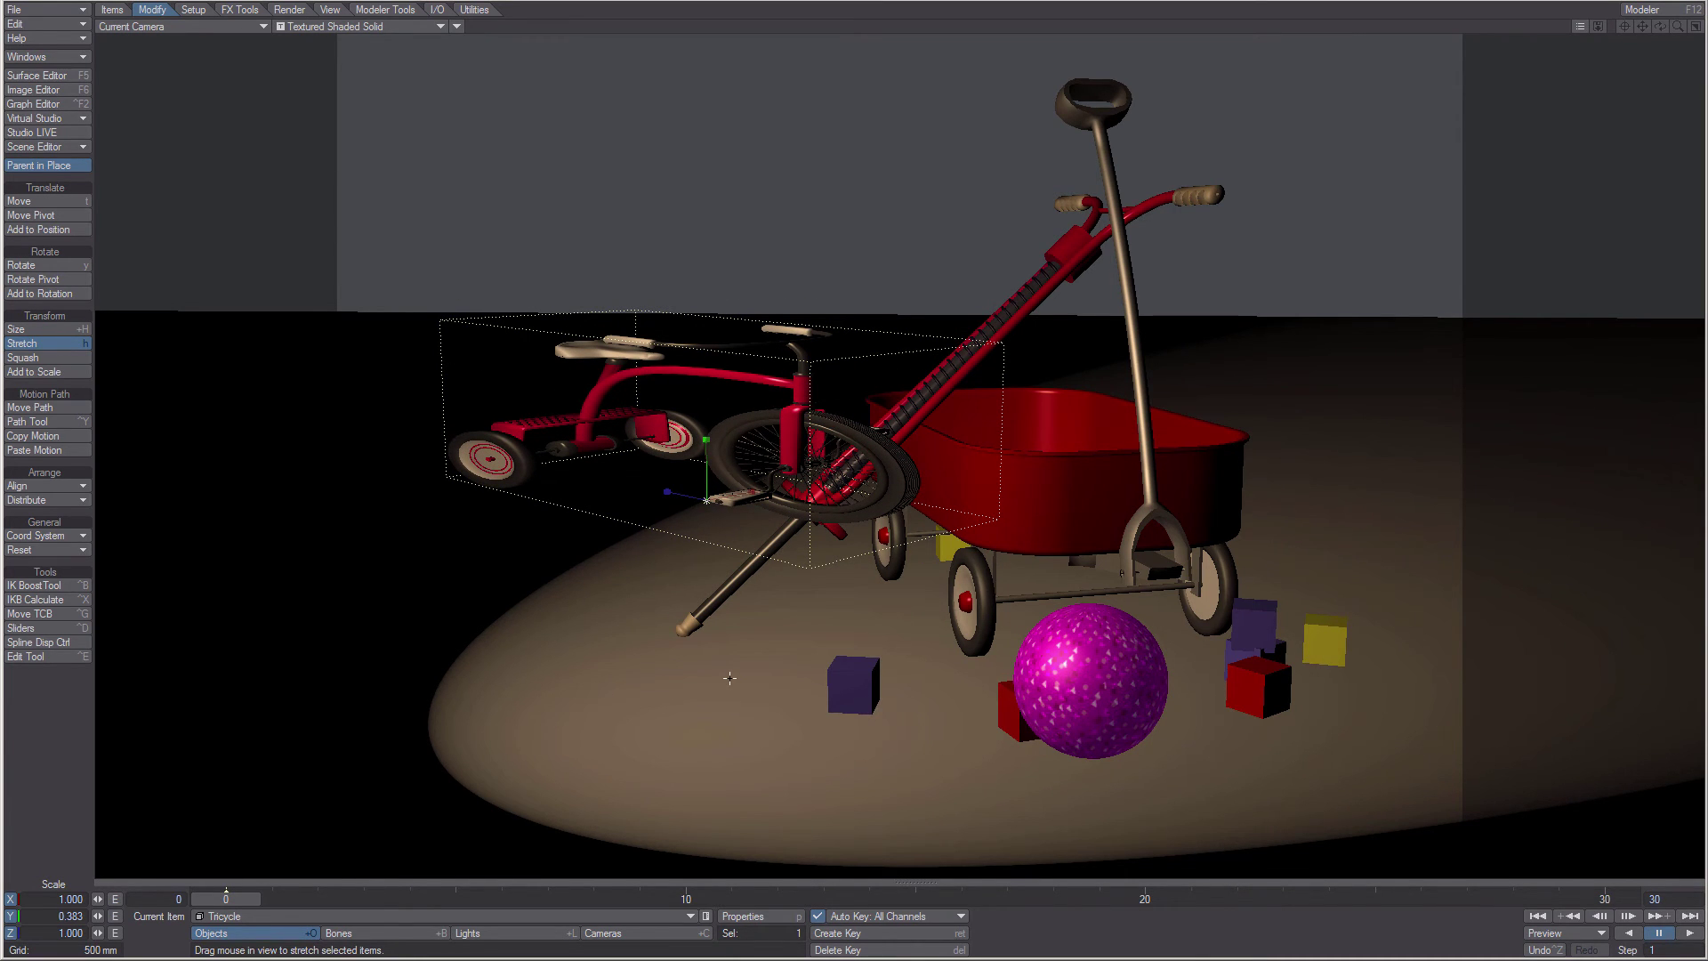
# Reset the tricycle's X and Y scale to 1.
pyautogui.click(73, 898)
pyautogui.press('Tab')
pyautogui.write('1')
pyautogui.press('Tab')
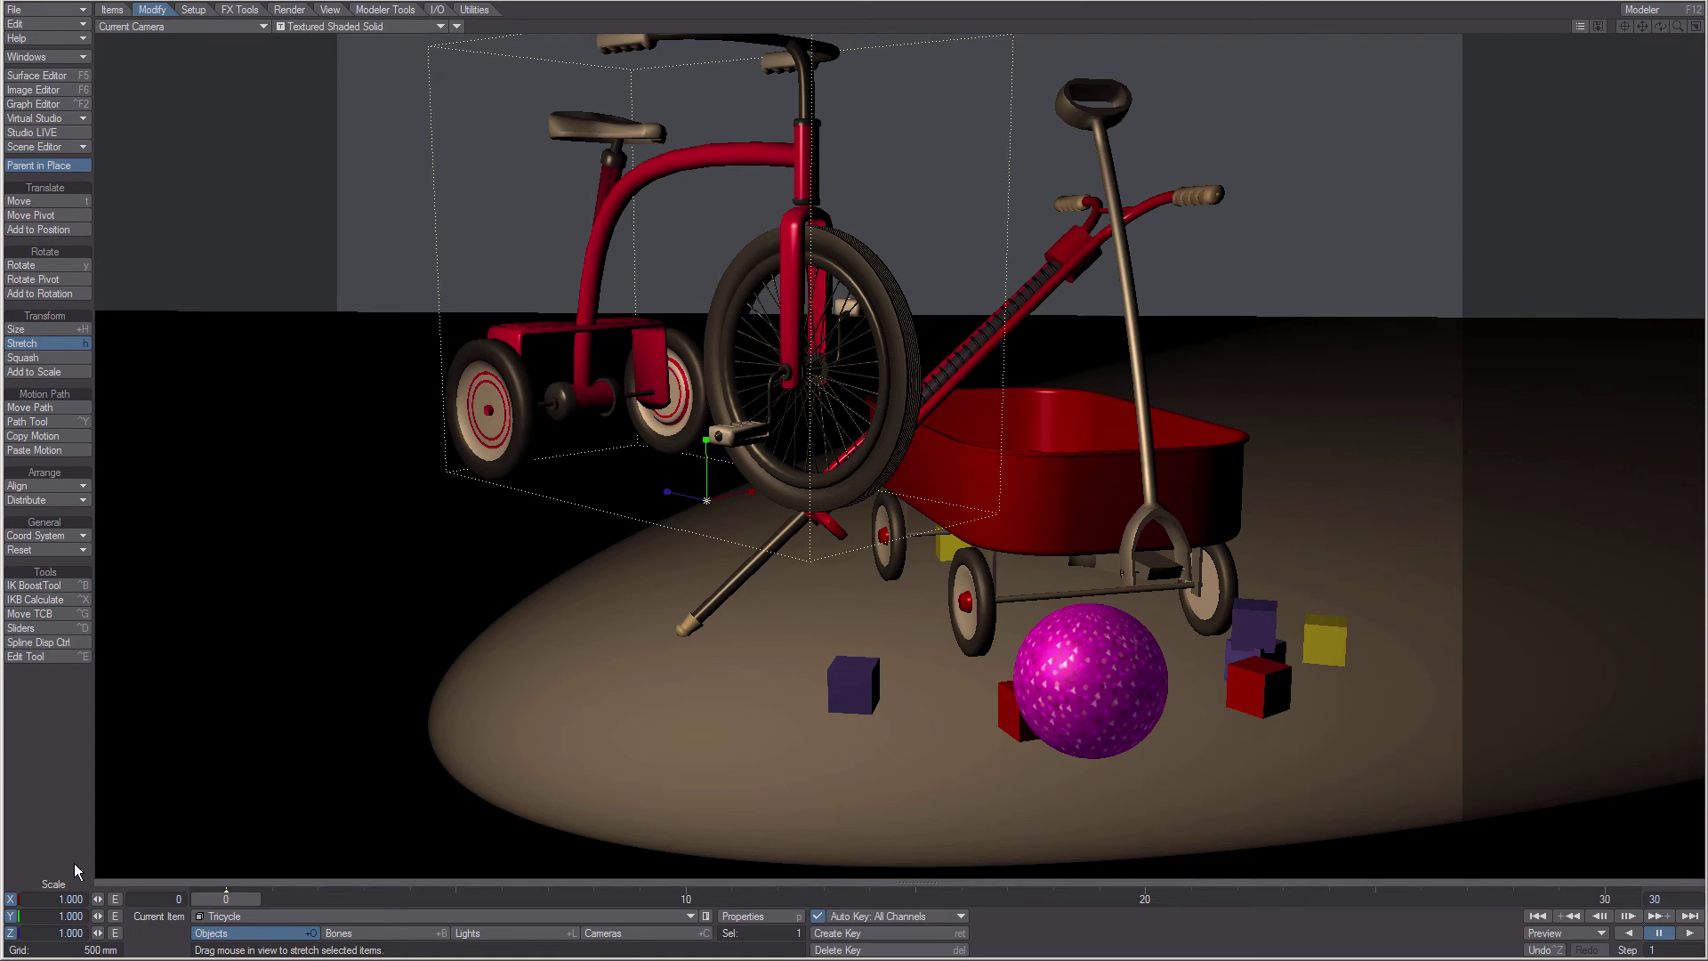
# Zero the tricycle's heading and pitch rotation values.
pyautogui.press('y')
pyautogui.click(67, 898)
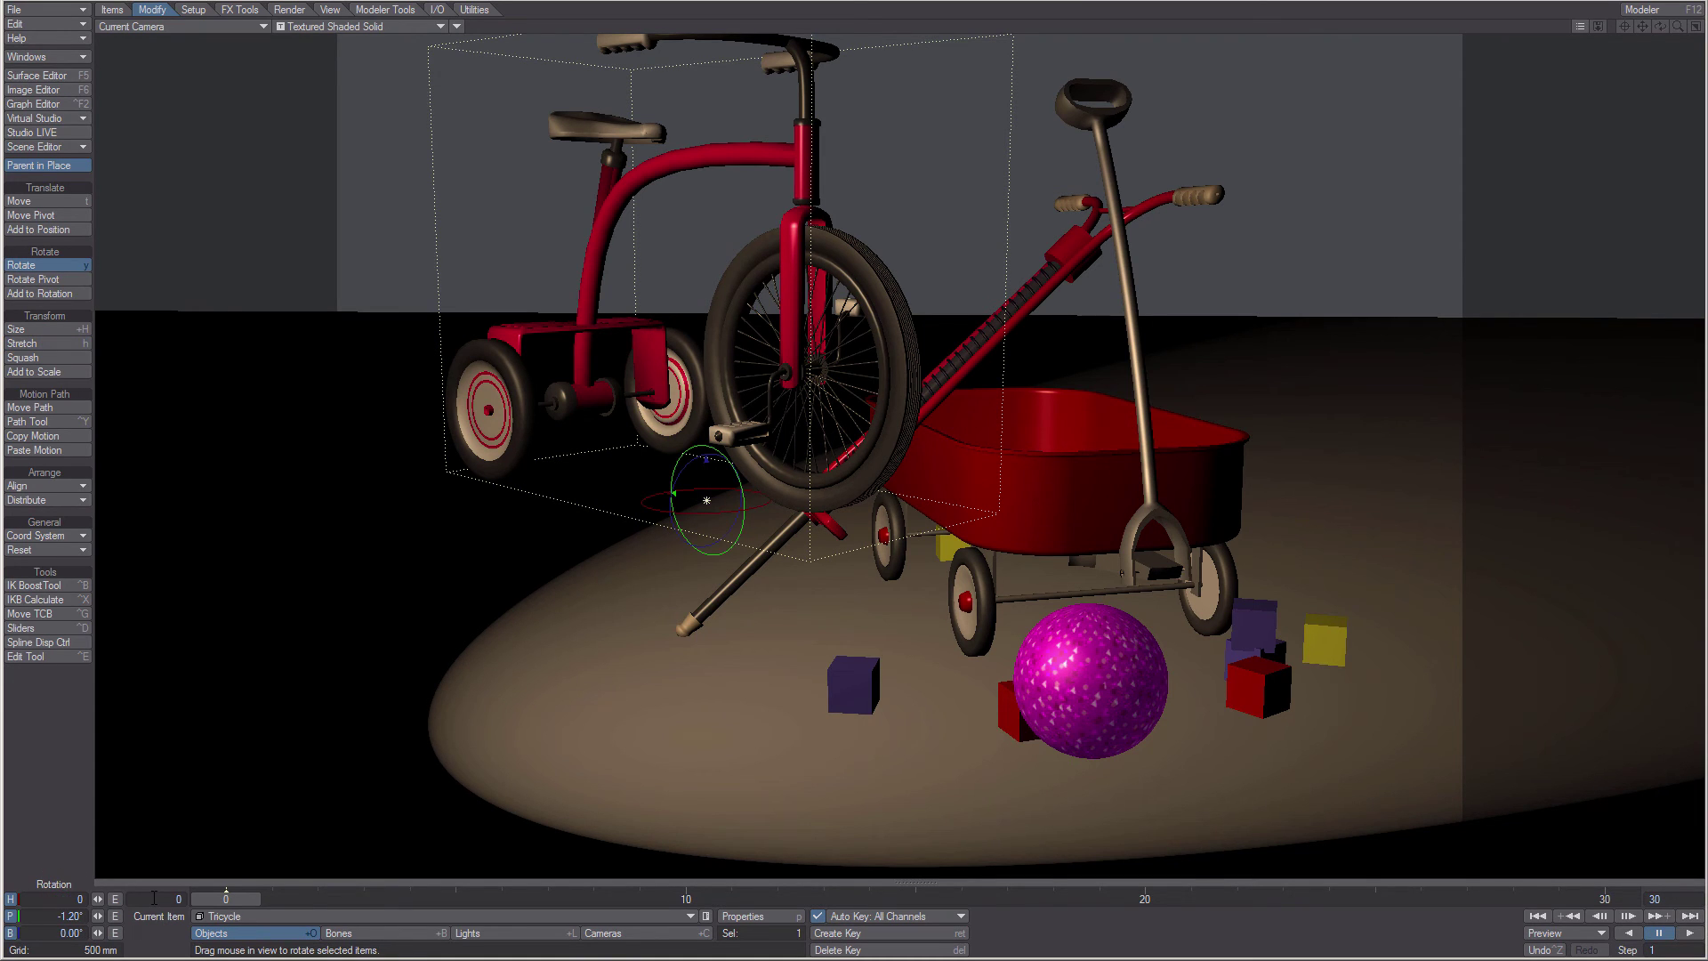
pyautogui.press('Tab')
pyautogui.write('0')
pyautogui.press('Tab')
pyautogui.write('0')
pyautogui.press('Tab')
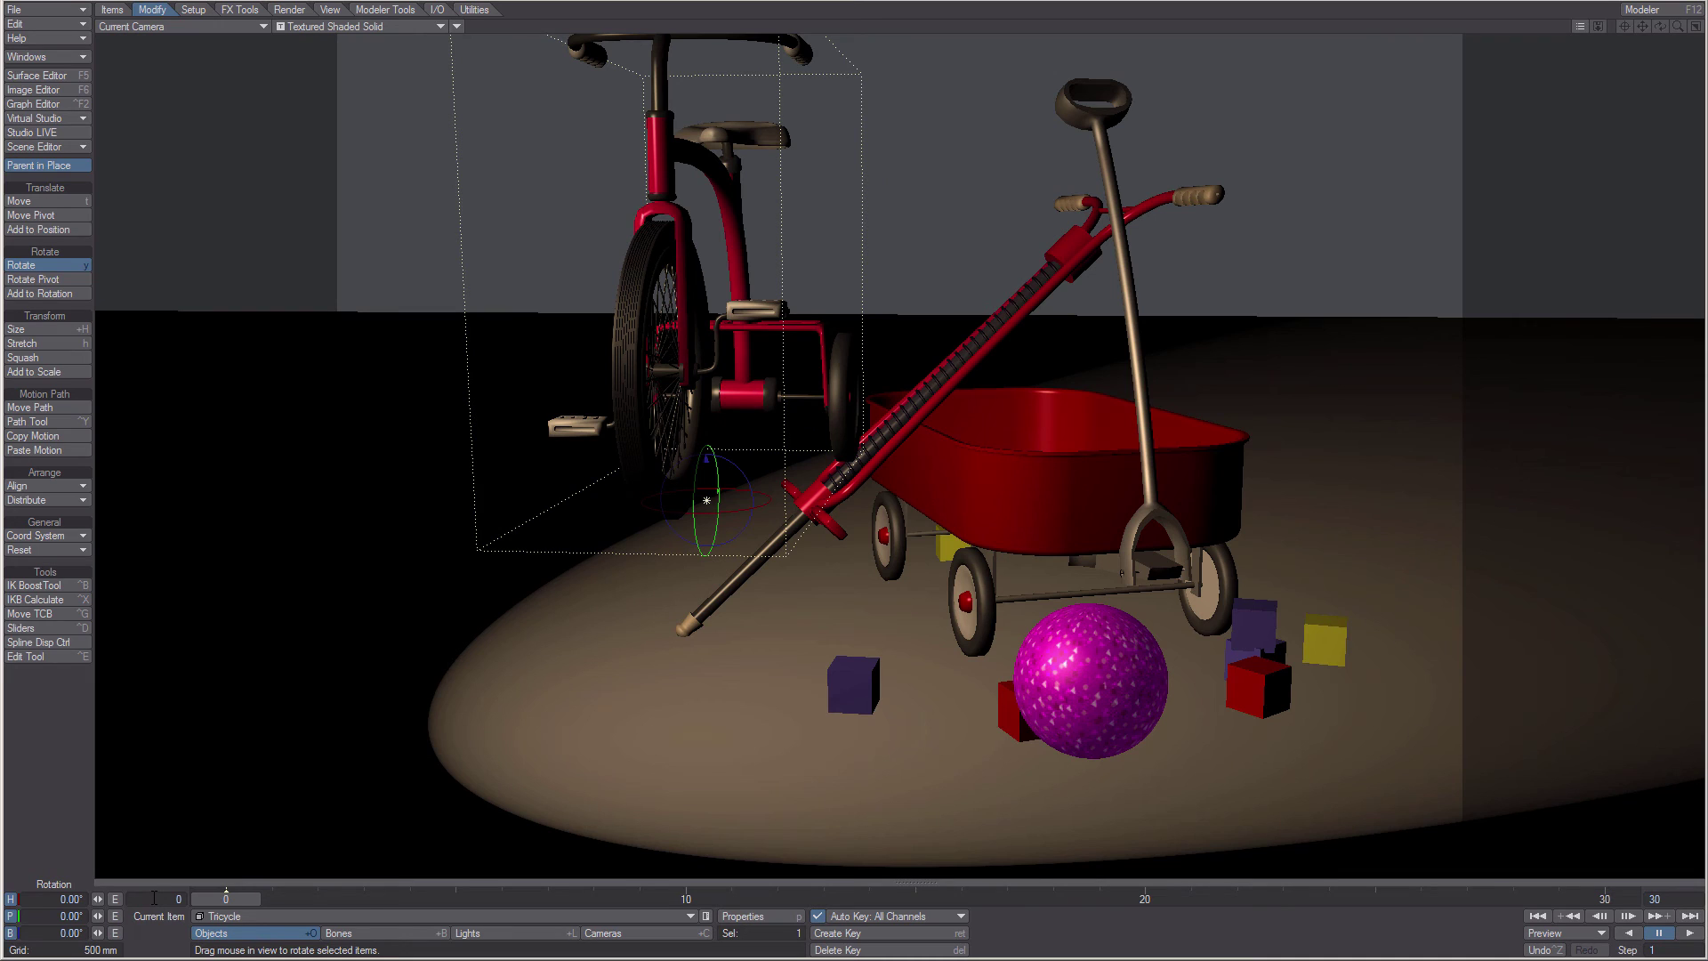
# Set the tricycle's X, Y and Z position to 0.
pyautogui.press('t')
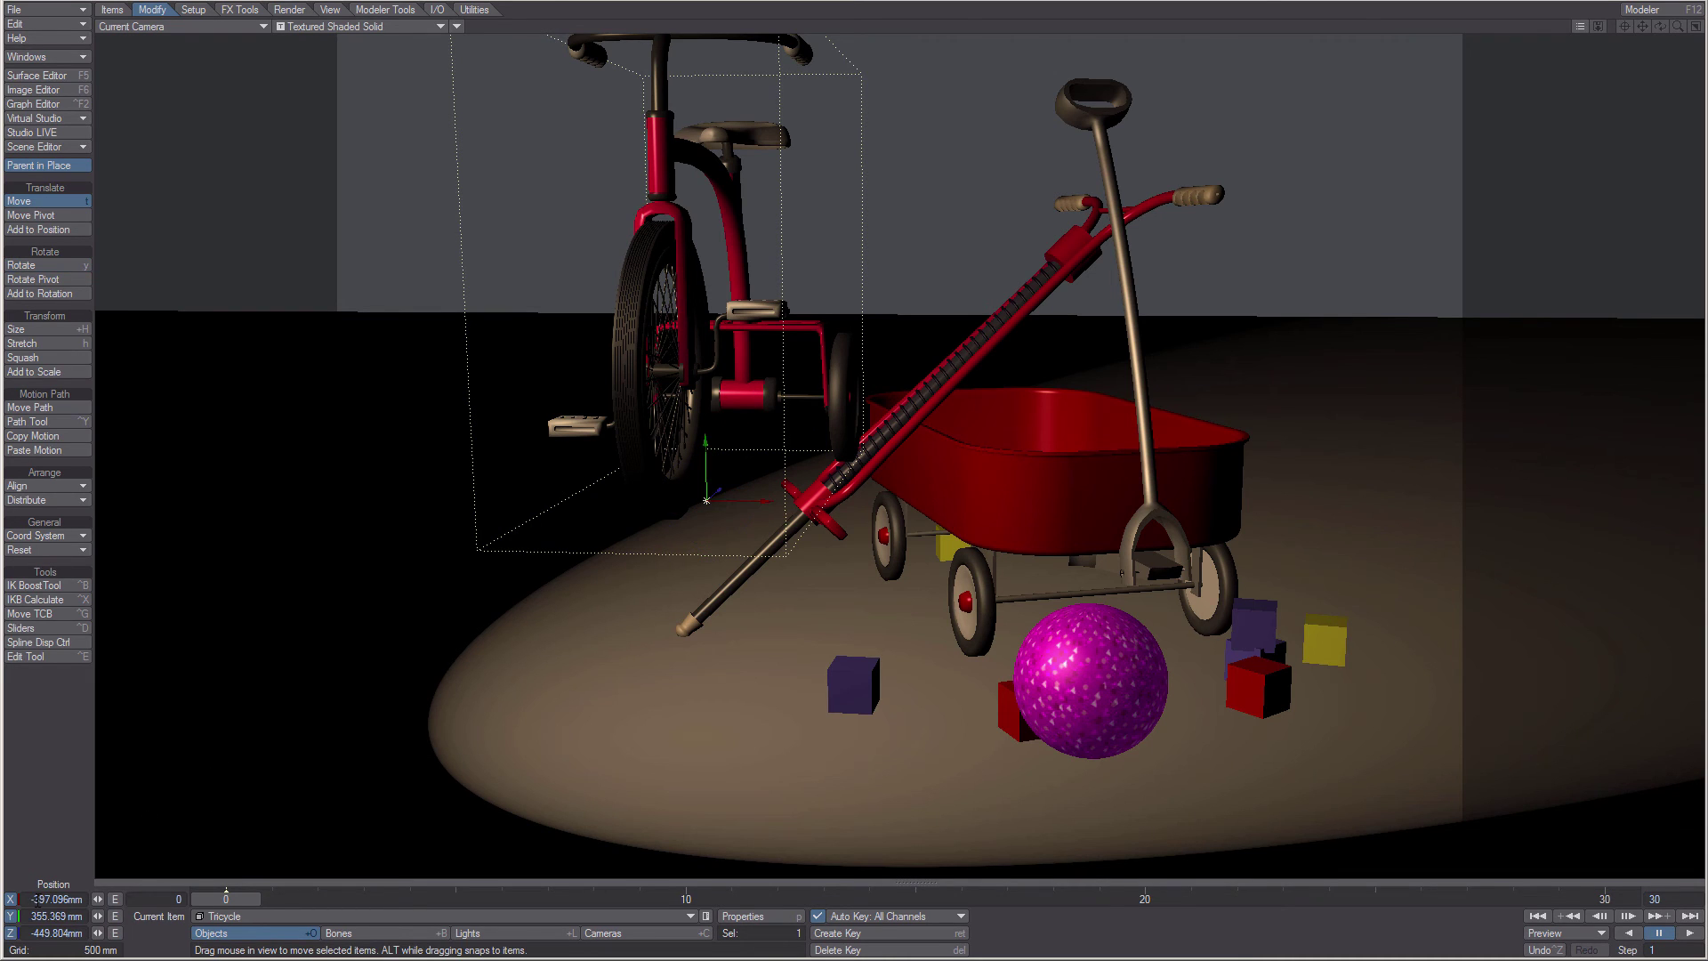
pyautogui.click(54, 898)
pyautogui.write('0')
pyautogui.press('Tab')
pyautogui.write('0')
pyautogui.press('Tab')
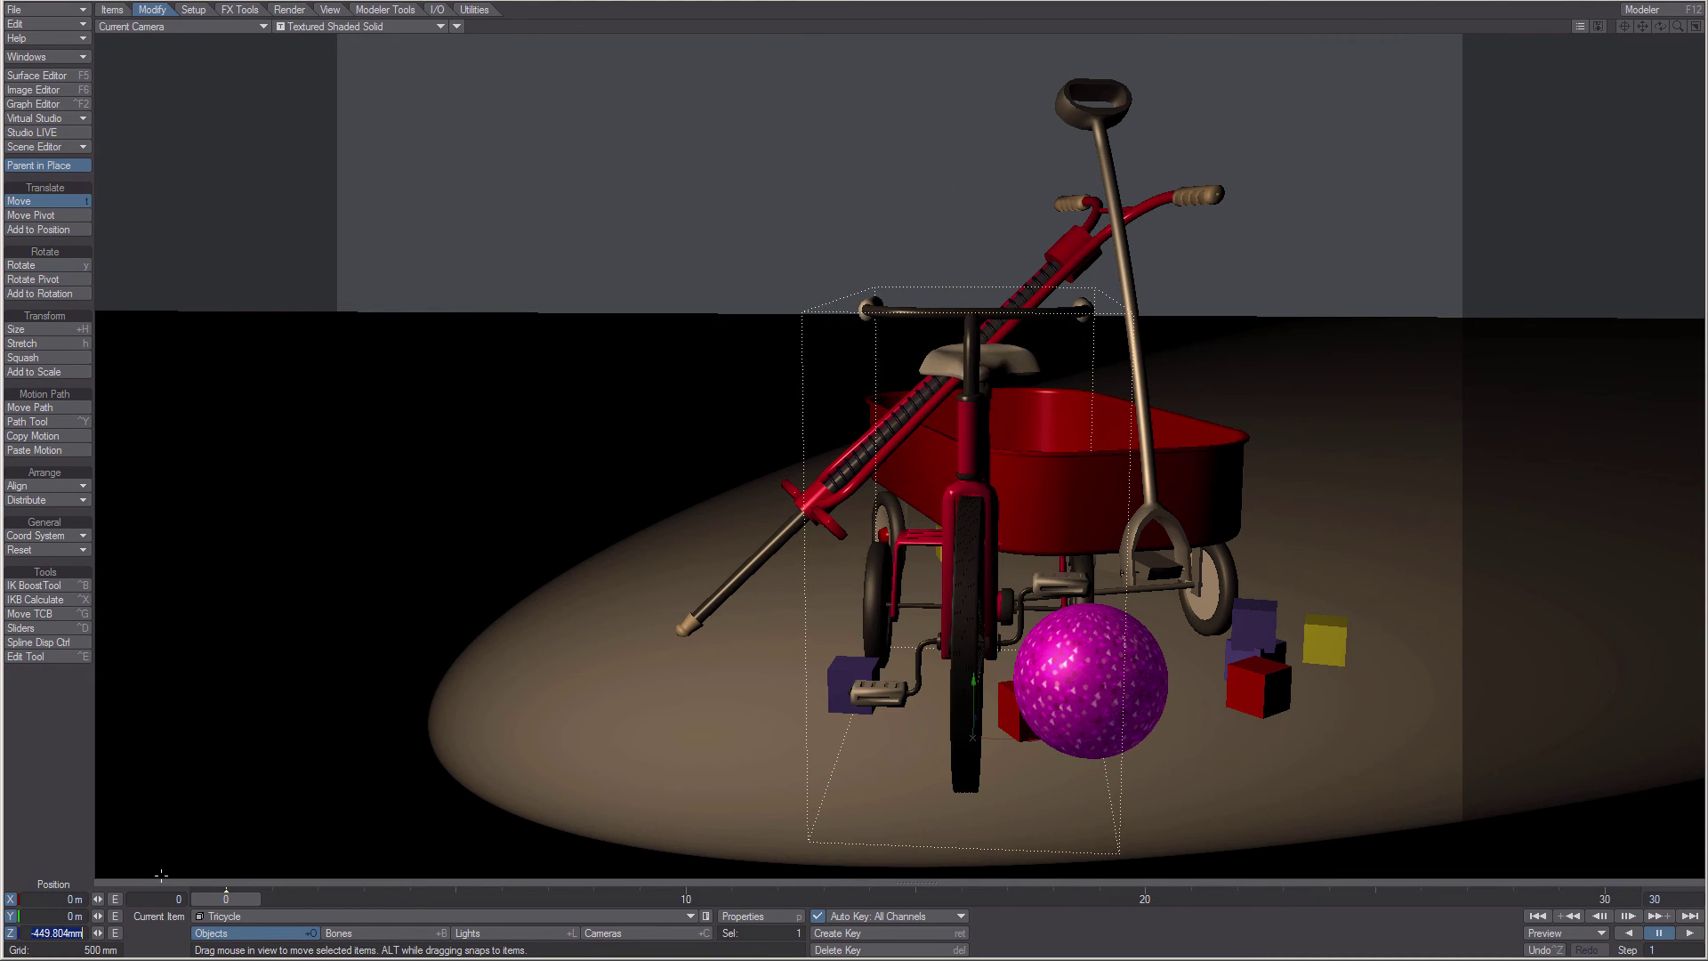
pyautogui.write('0')
pyautogui.press('Tab')
# Move the tricycle left out of the wagon and forward onto the floor.
pyautogui.moveTo(1003, 630); pyautogui.dragTo(628, 640)
pyautogui.press('y')
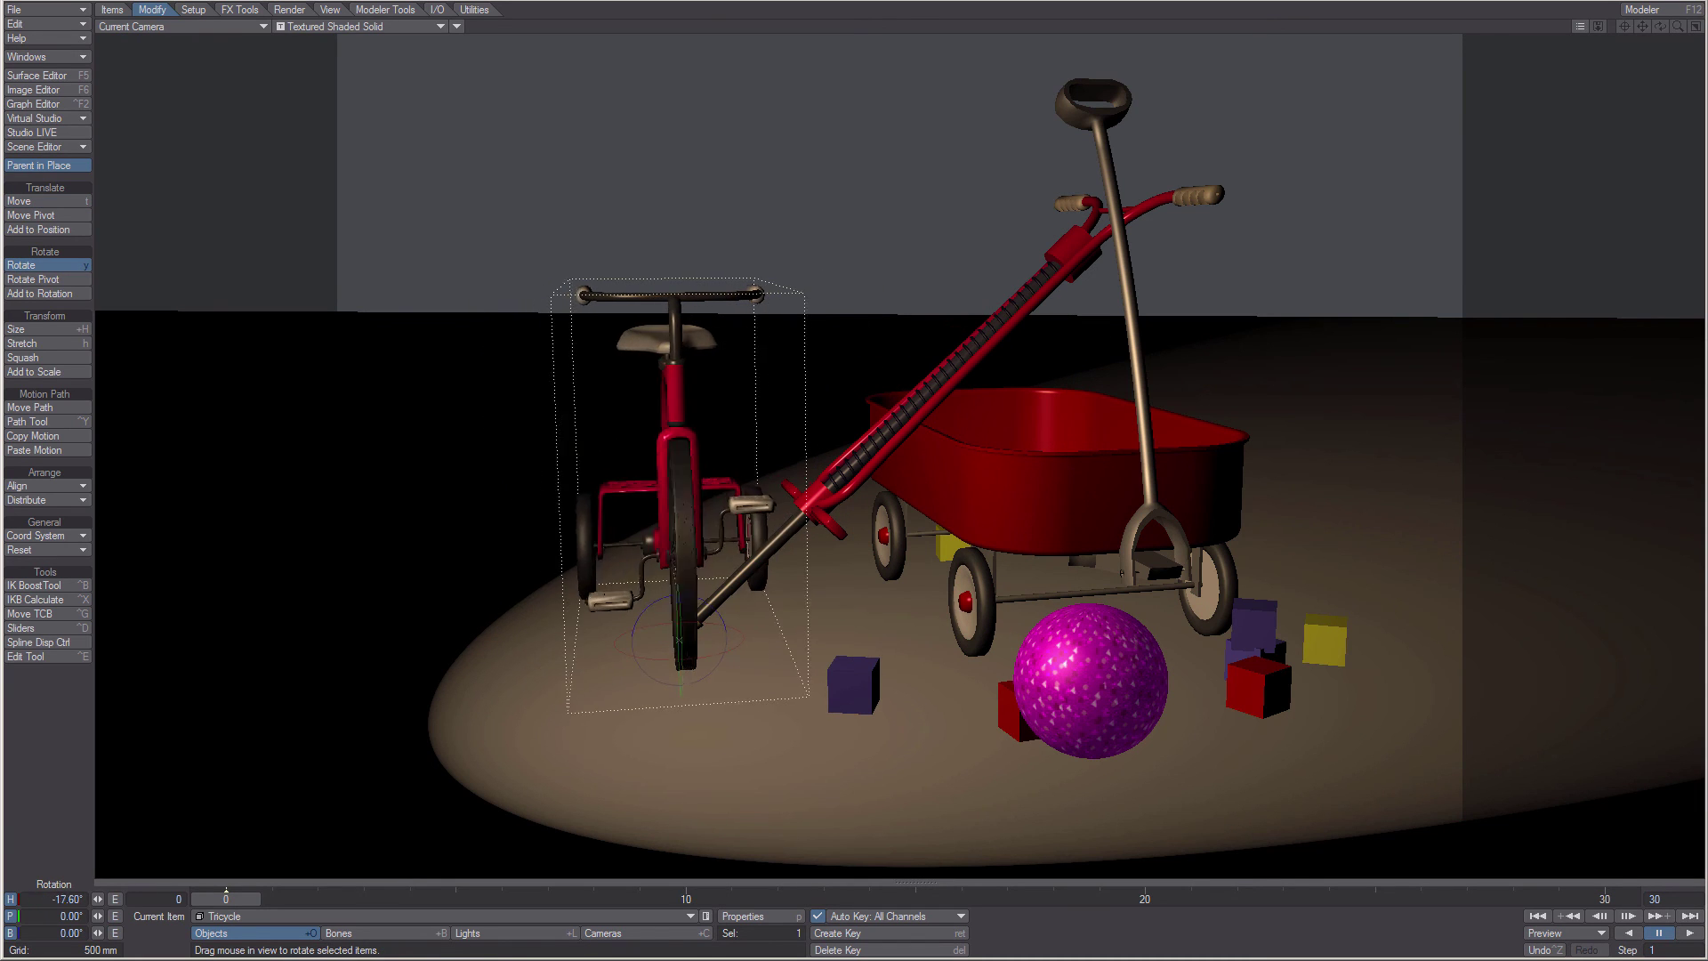
pyautogui.press('t')
pyautogui.moveTo(828, 627); pyautogui.dragTo(984, 687)
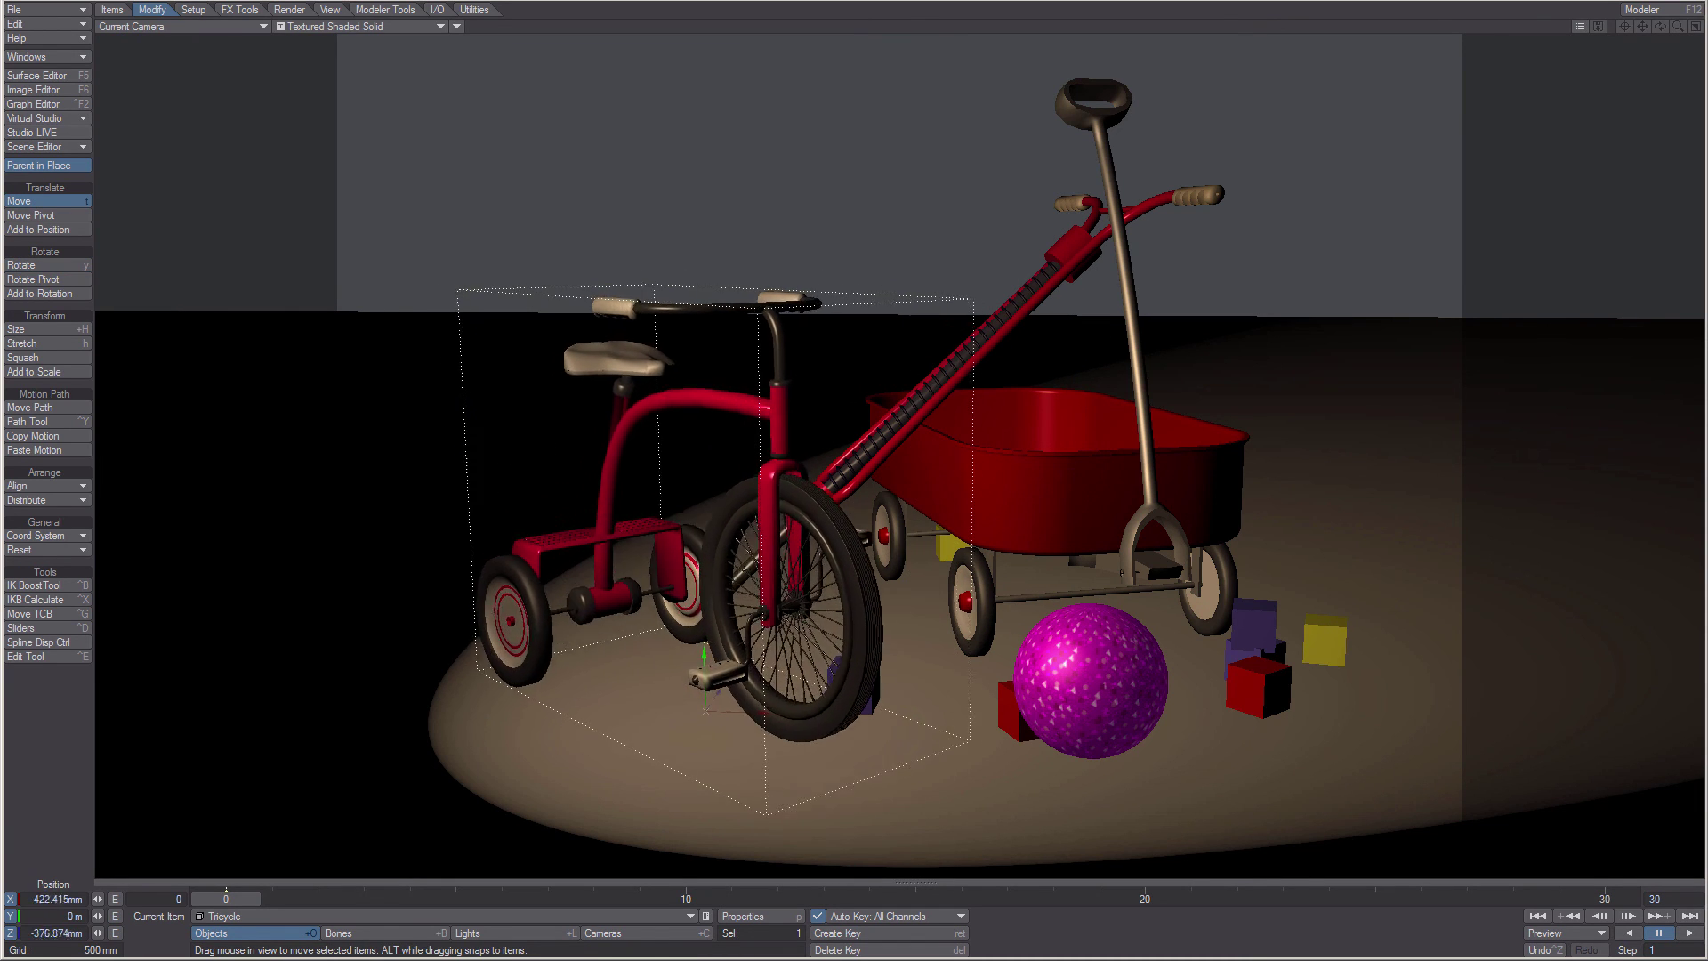